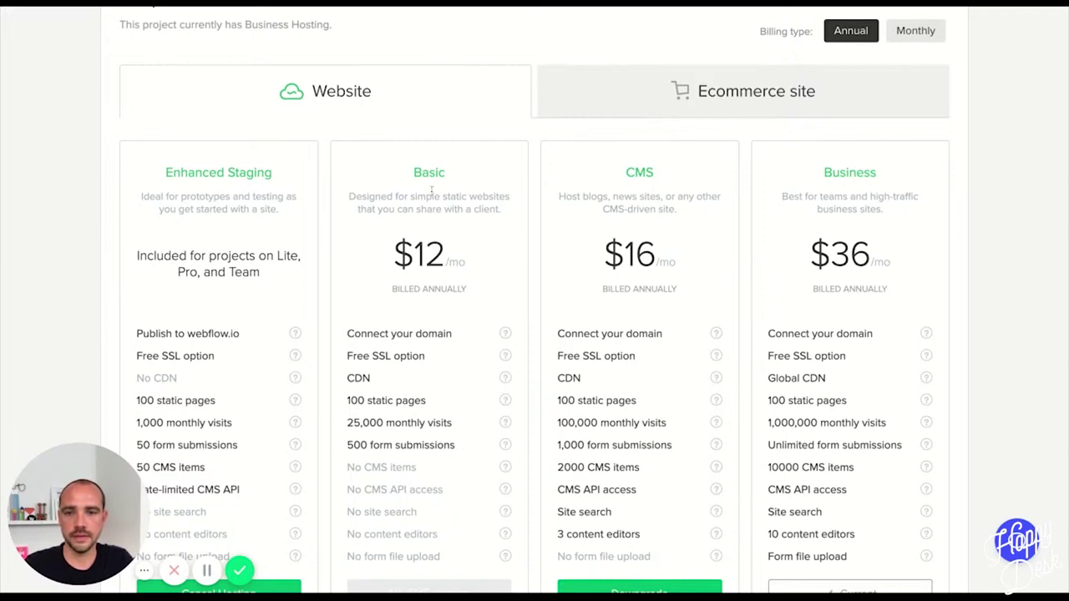
# Step: Review the Ecommerce site hosting plans, then return to the Website hosting plans
pyautogui.scroll(-2, 178, 205)
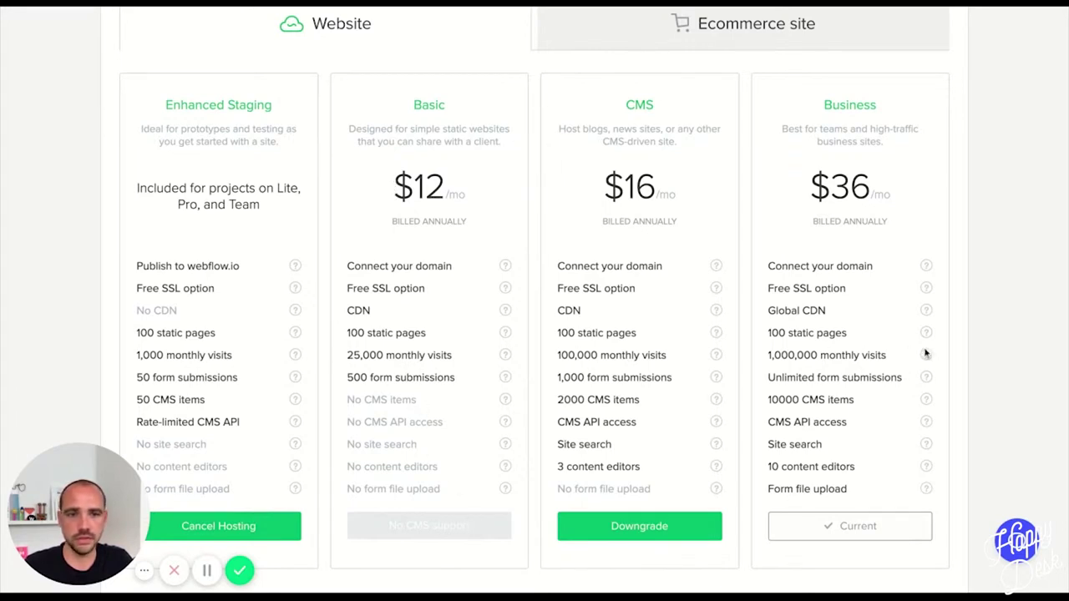
pyautogui.click(747, 49)
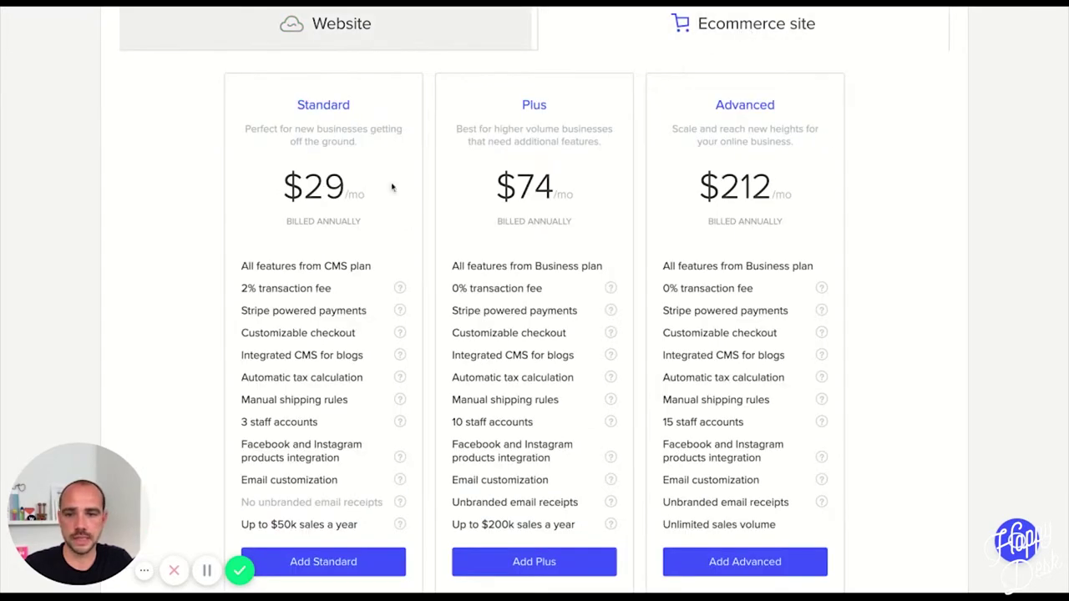
pyautogui.click(393, 40)
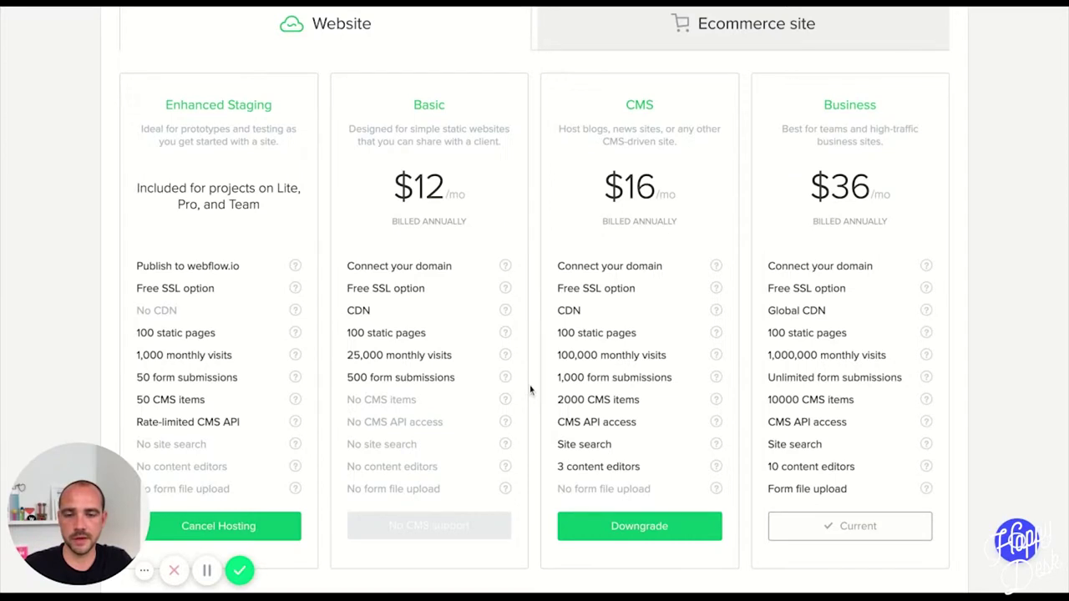
# Step: Open the entry field for adding an existing domain to the project's custom domains
pyautogui.scroll(-5, 529, 384)
pyautogui.scroll(-4, 529, 390)
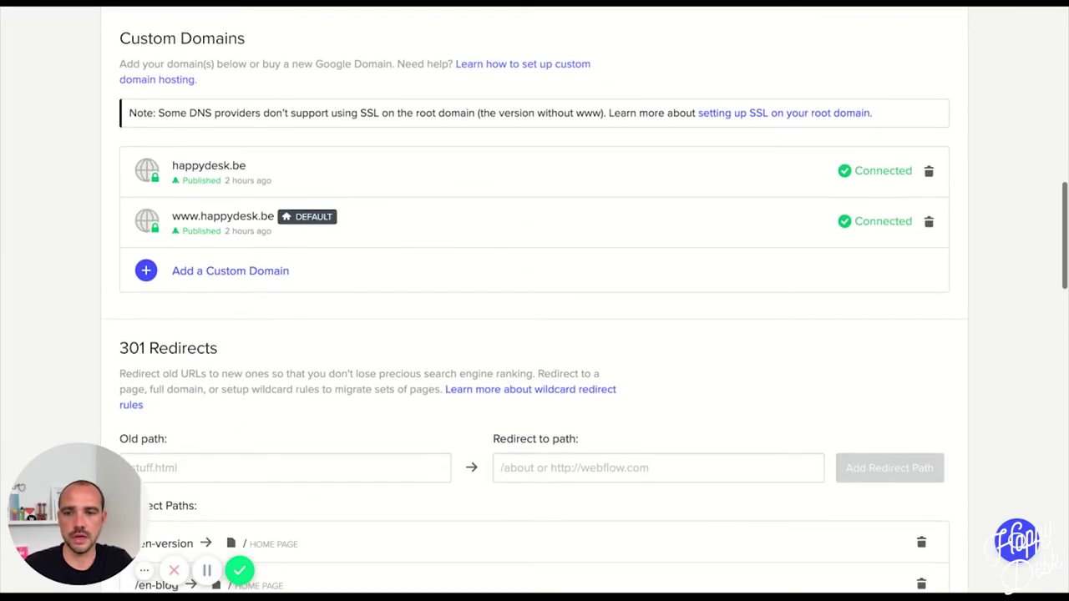
pyautogui.scroll(2, 123, 123)
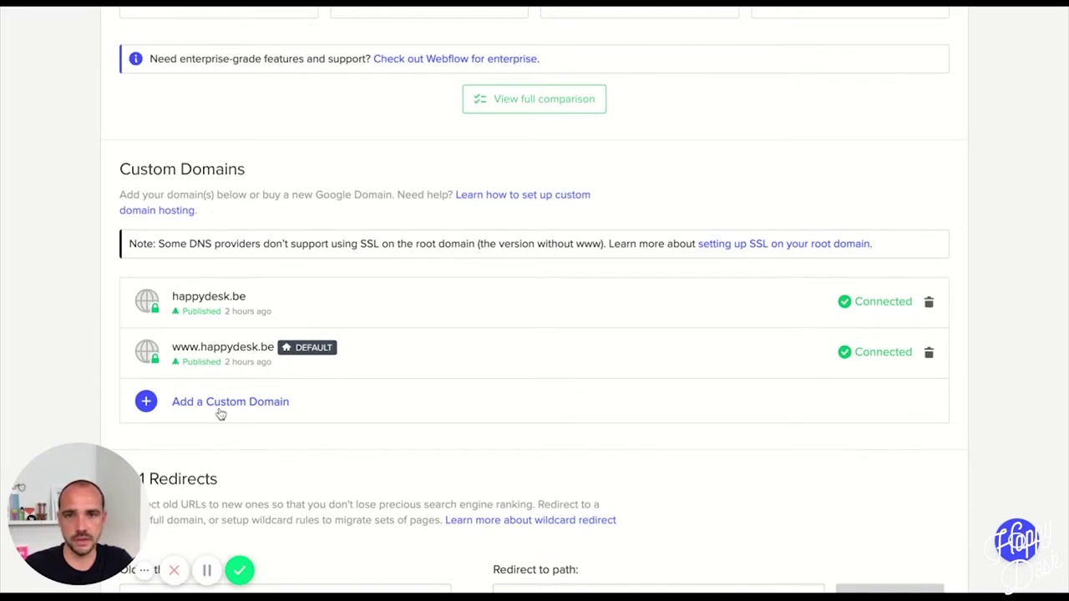
pyautogui.moveTo(200, 295)
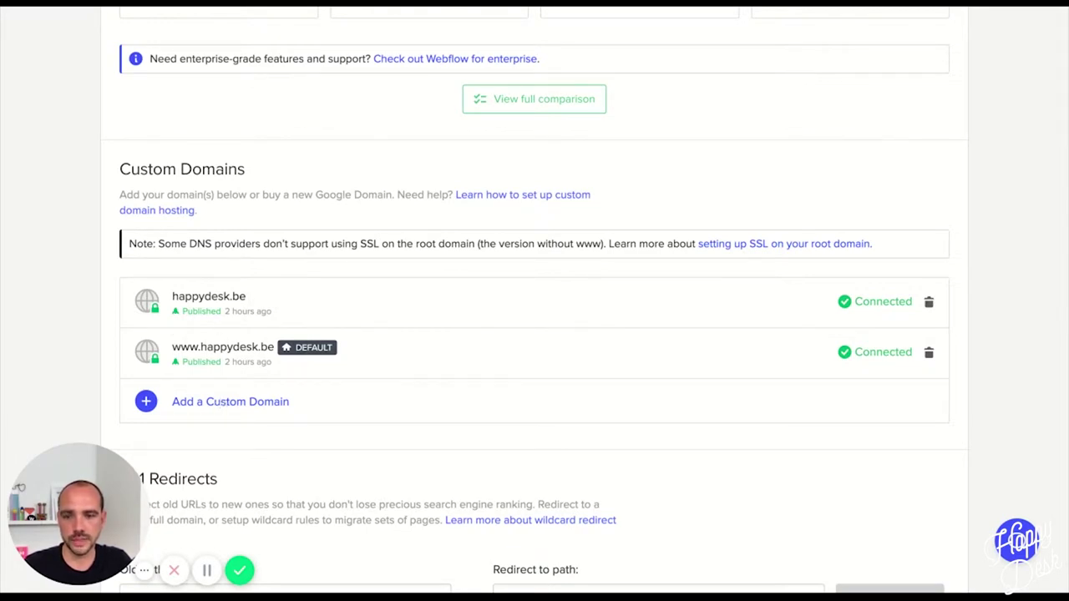
pyautogui.click(231, 402)
pyautogui.scroll(-2, 534, 334)
pyautogui.click(258, 395)
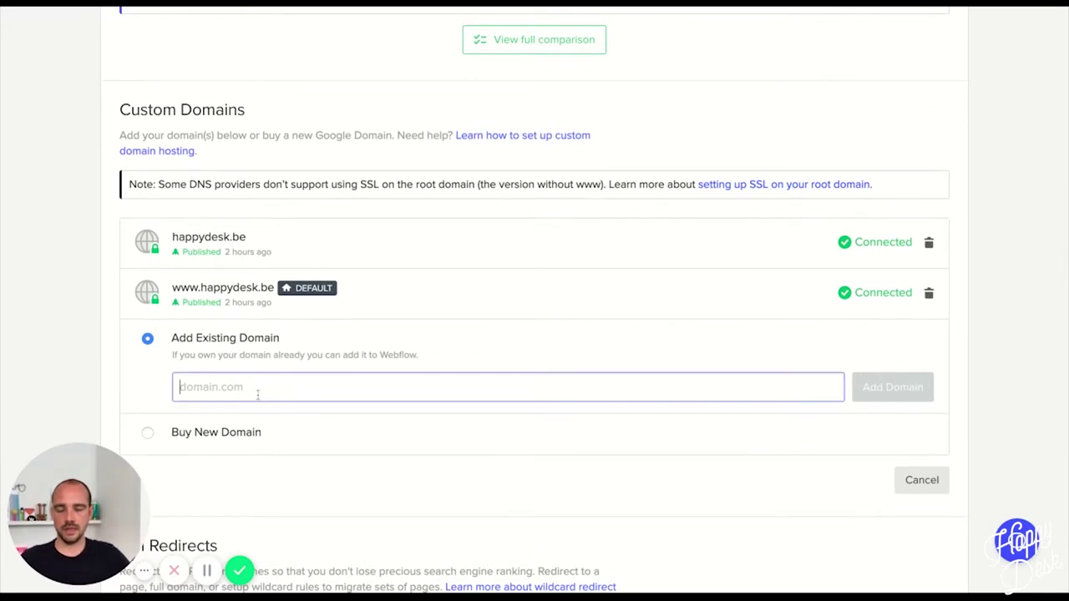
pyautogui.write('HAPPYDE')
pyautogui.press('BackSpace')
pyautogui.press('BackSpace')
pyautogui.press('BackSpace')
pyautogui.press('BackSpace')
pyautogui.press('BackSpace')
pyautogui.press('BackSpace')
pyautogui.press('BackSpace')
# Step: Add the existing domain happydesk.design to the project's custom domains
pyautogui.write('h')
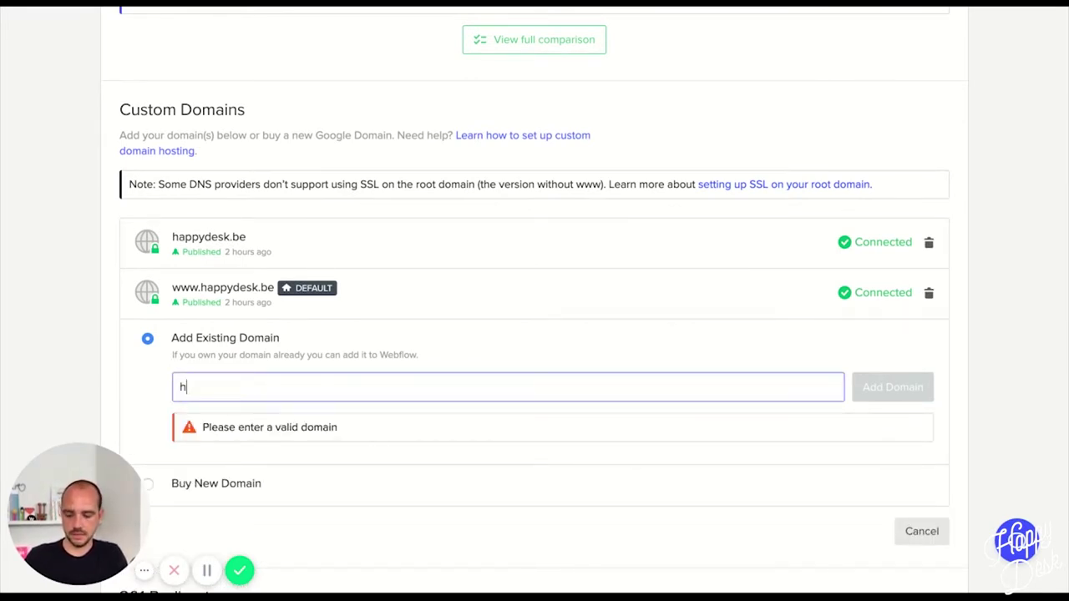
pyautogui.write('appyde')
pyautogui.write('sk.b')
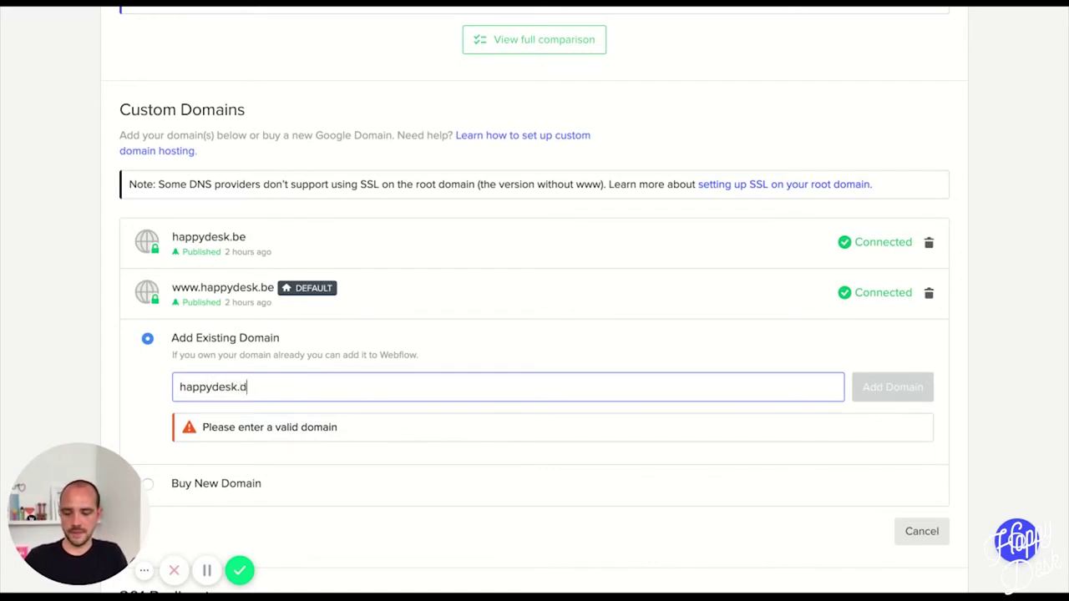
pyautogui.write('esign')
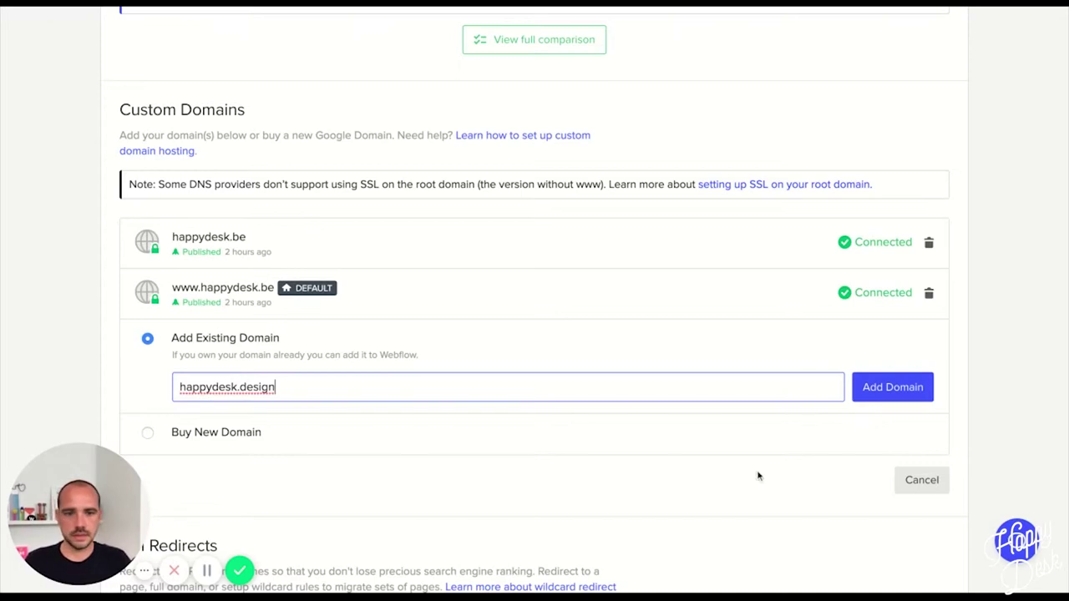
pyautogui.click(891, 391)
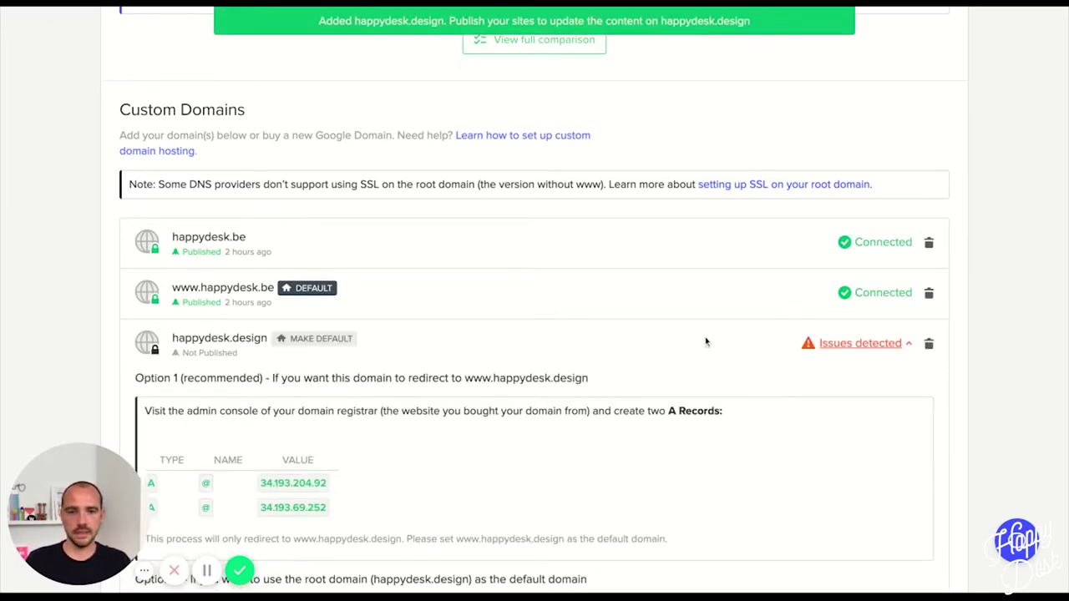
pyautogui.click(912, 346)
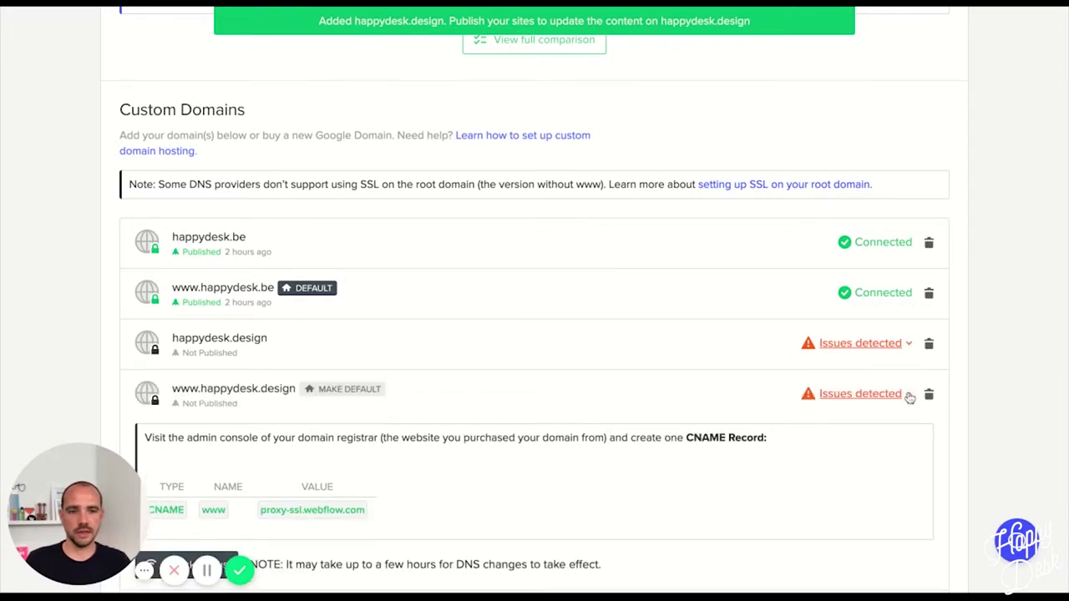
pyautogui.click(908, 394)
pyautogui.scroll(-1, 184, 310)
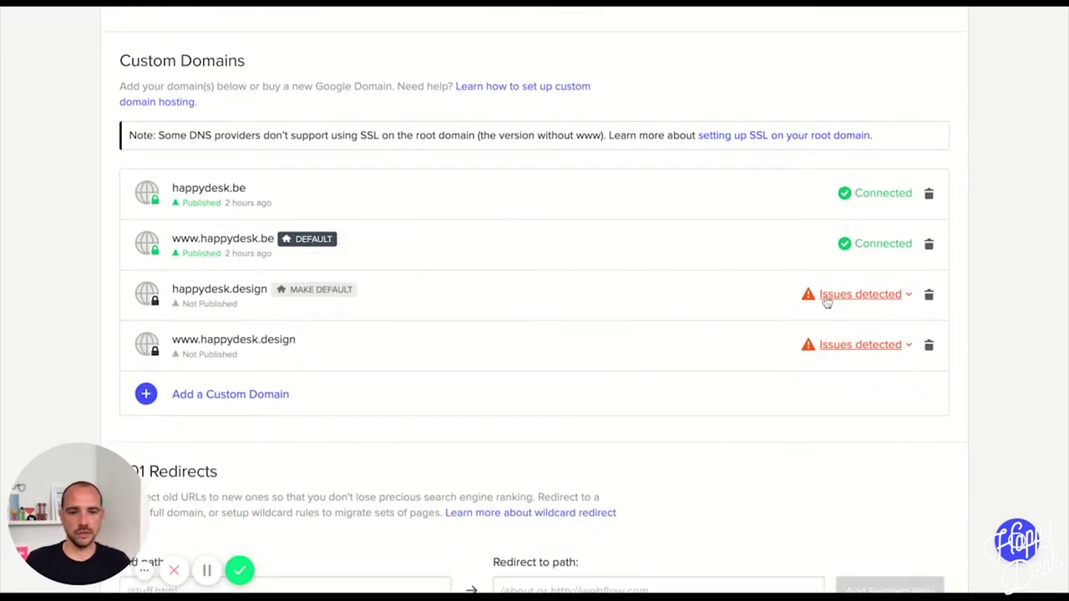
pyautogui.click(884, 299)
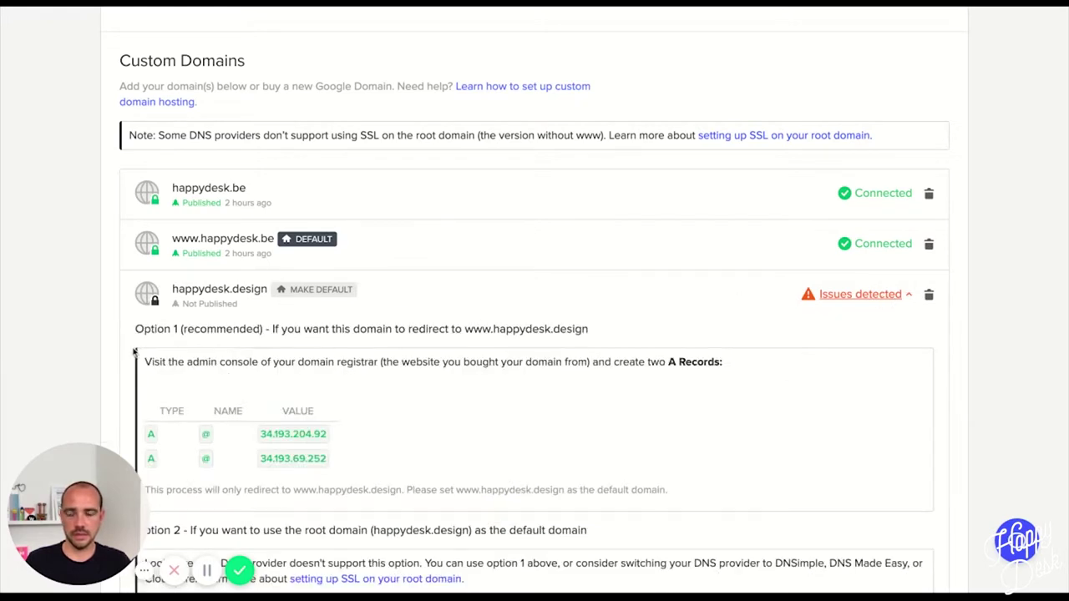
pyautogui.scroll(-2, 108, 349)
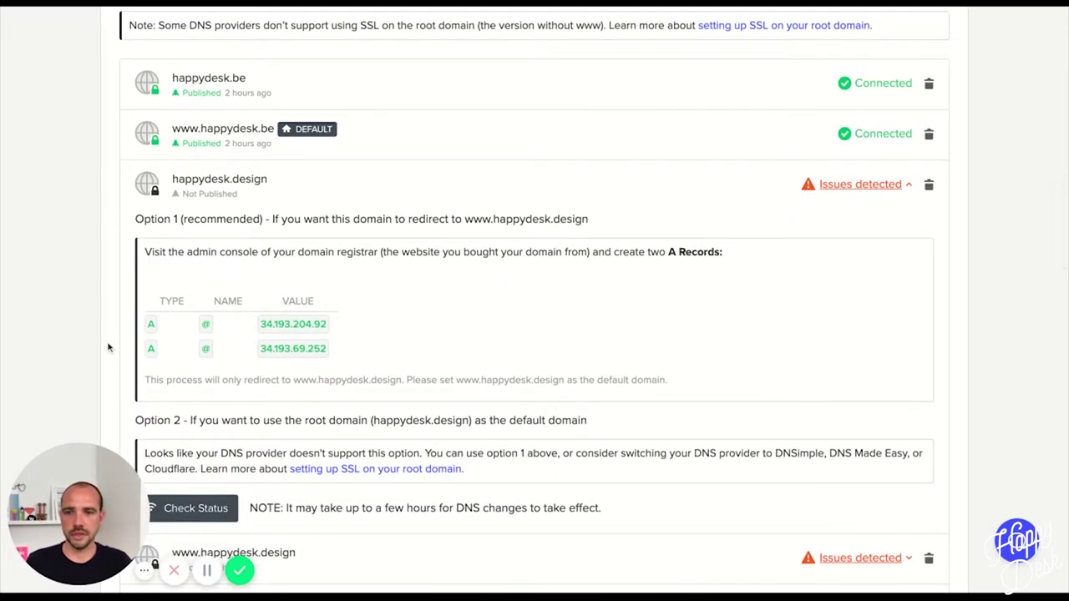
pyautogui.scroll(-1, 254, 251)
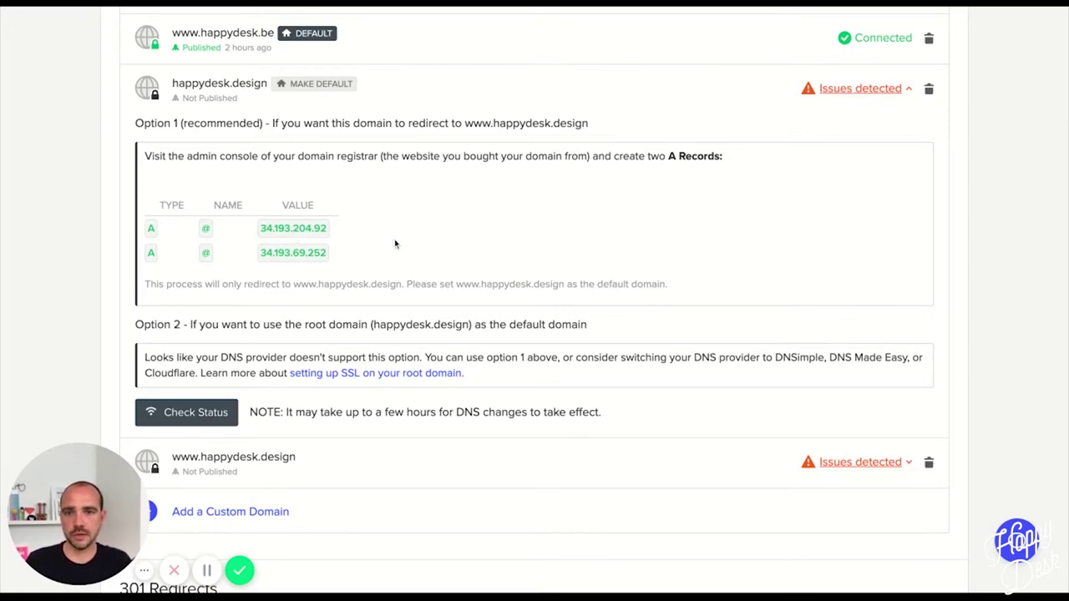
pyautogui.scroll(1, 413, 254)
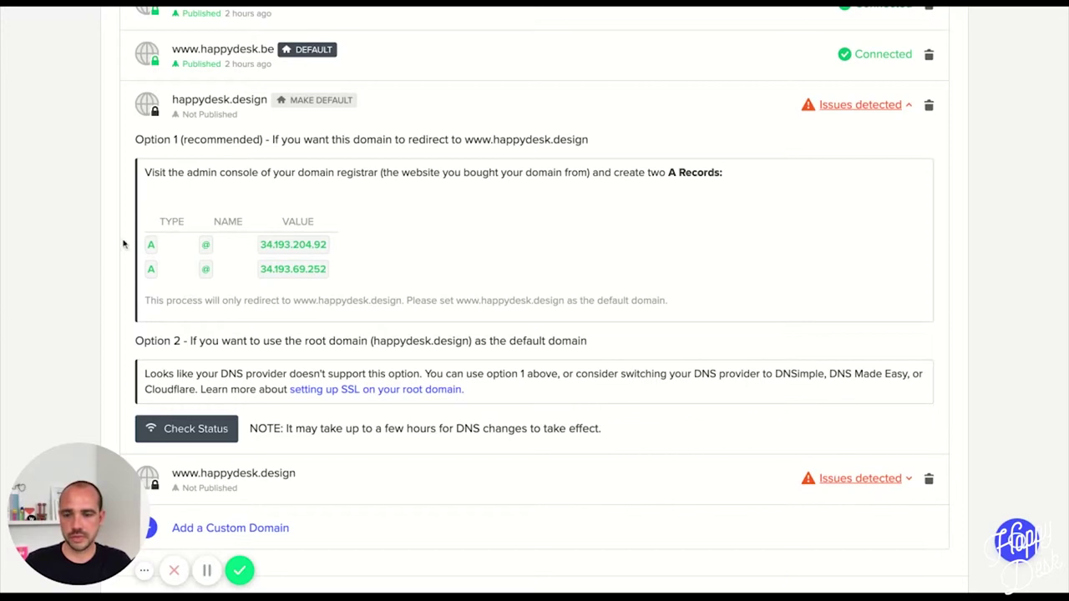
pyautogui.scroll(-3, 114, 232)
pyautogui.scroll(3, 117, 234)
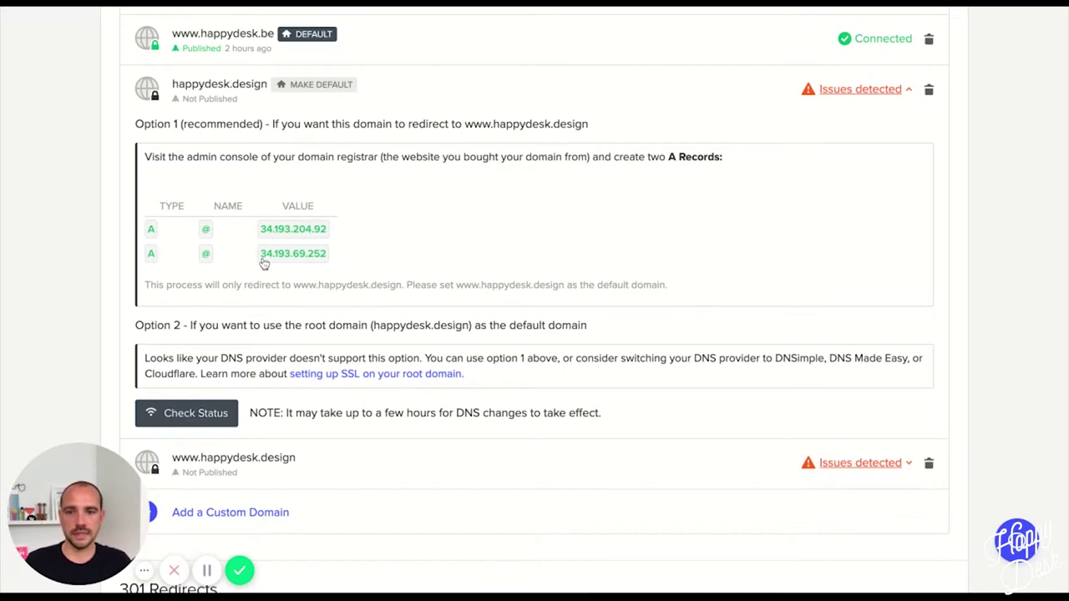
pyautogui.scroll(-3, 797, 296)
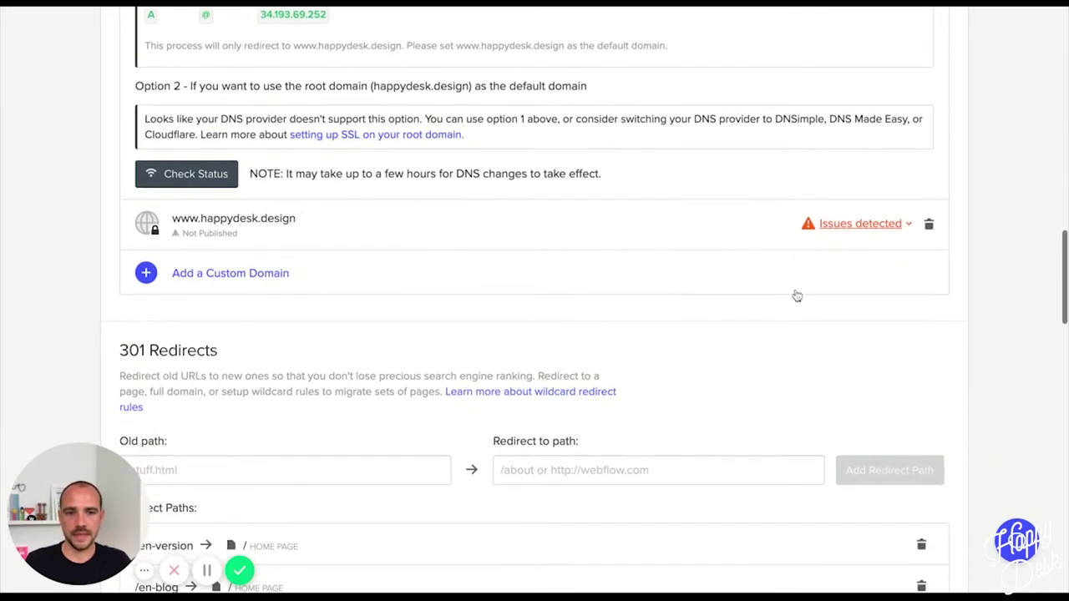
pyautogui.click(845, 232)
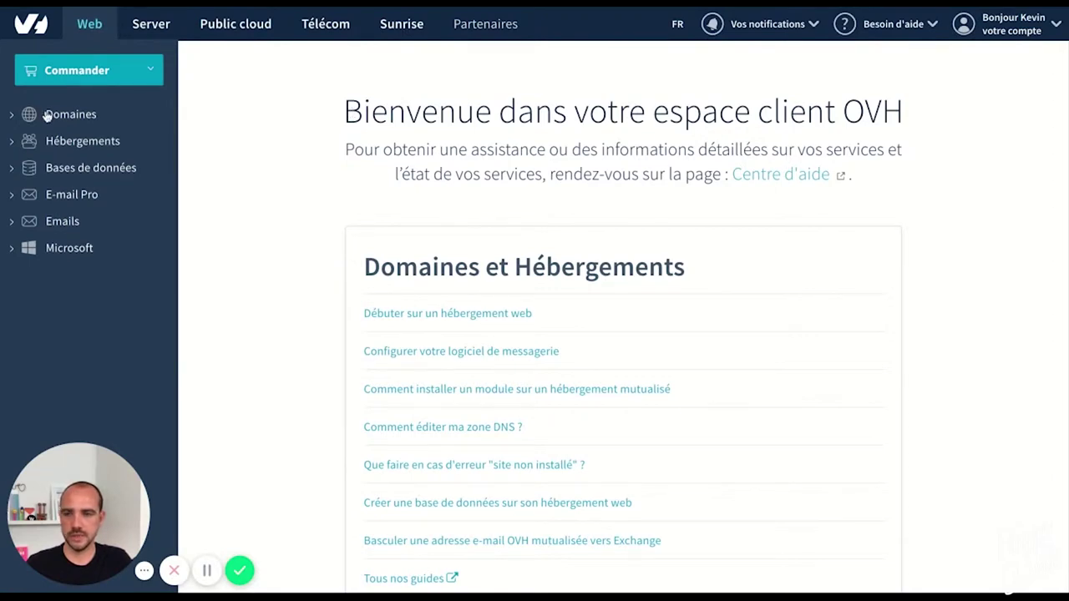
# Step: Switch to the OVH customer area, open the DNS zone of happydesk.design and check its record type filter
pyautogui.click(51, 116)
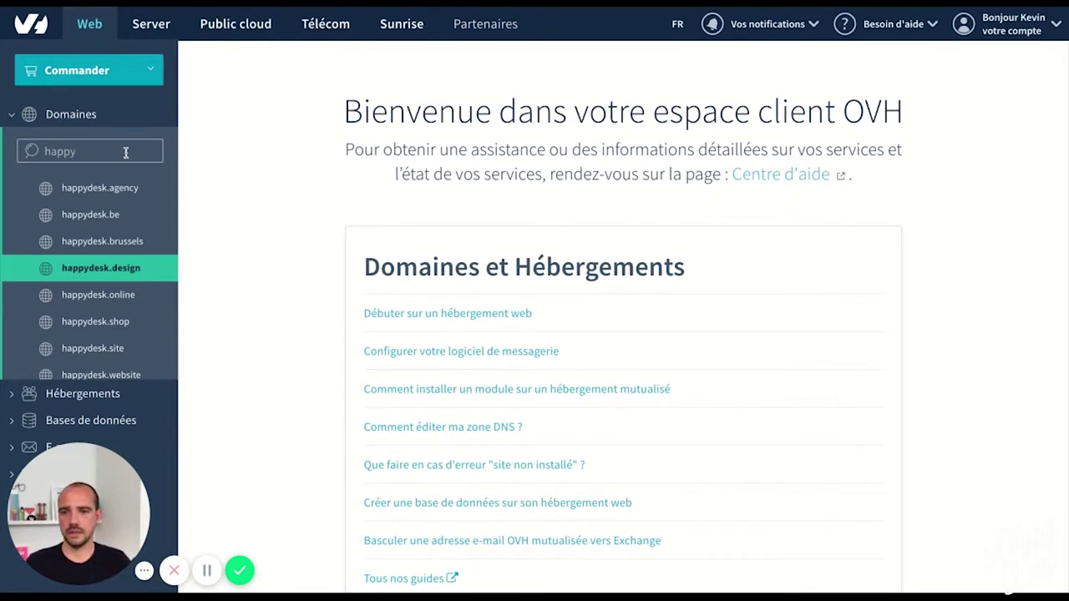
pyautogui.click(117, 269)
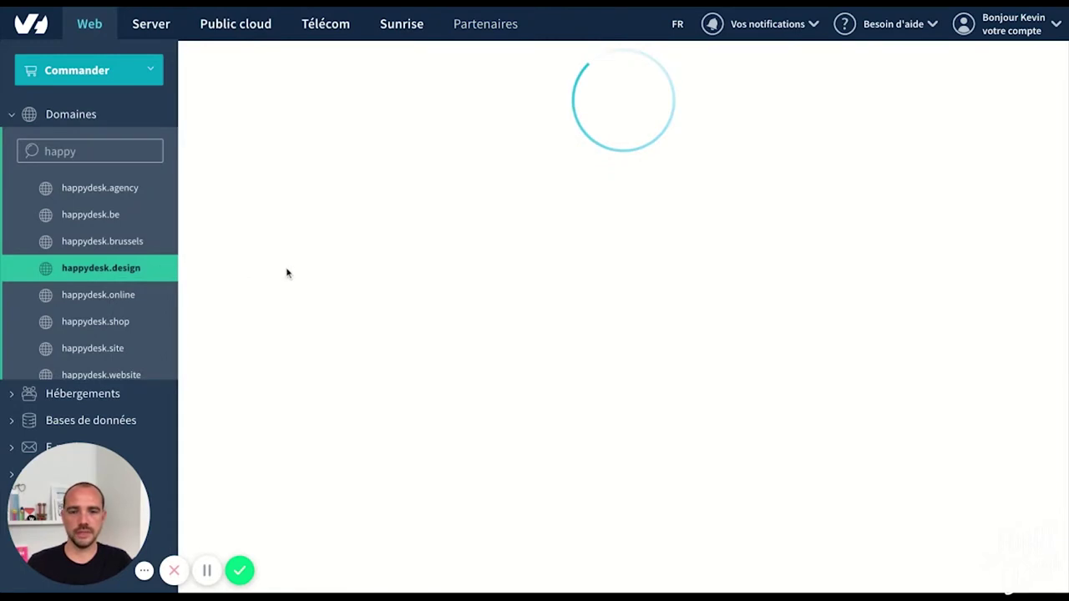
pyautogui.click(420, 153)
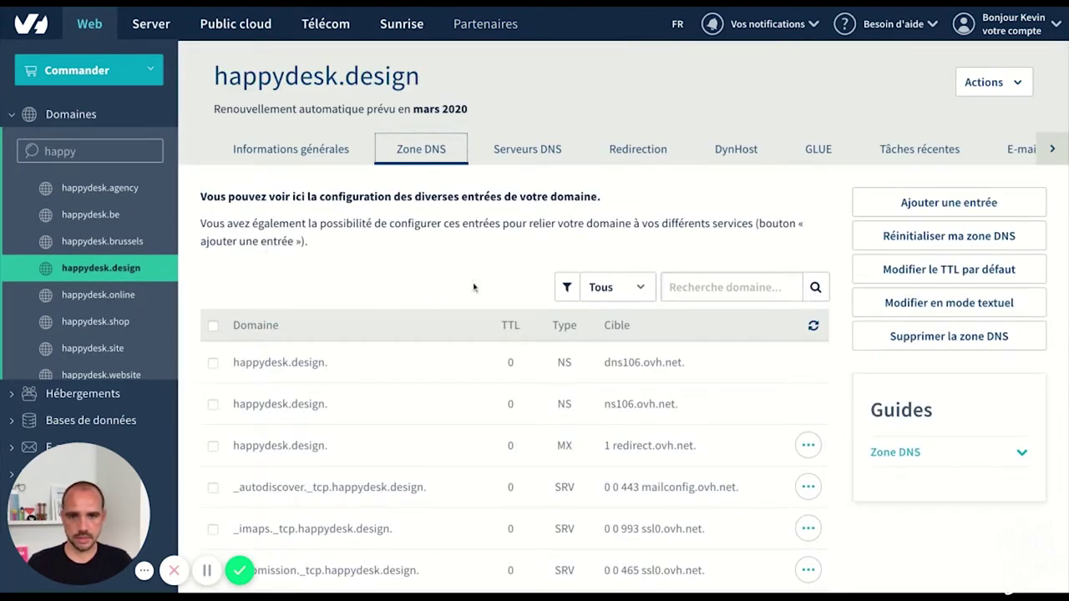
pyautogui.click(637, 290)
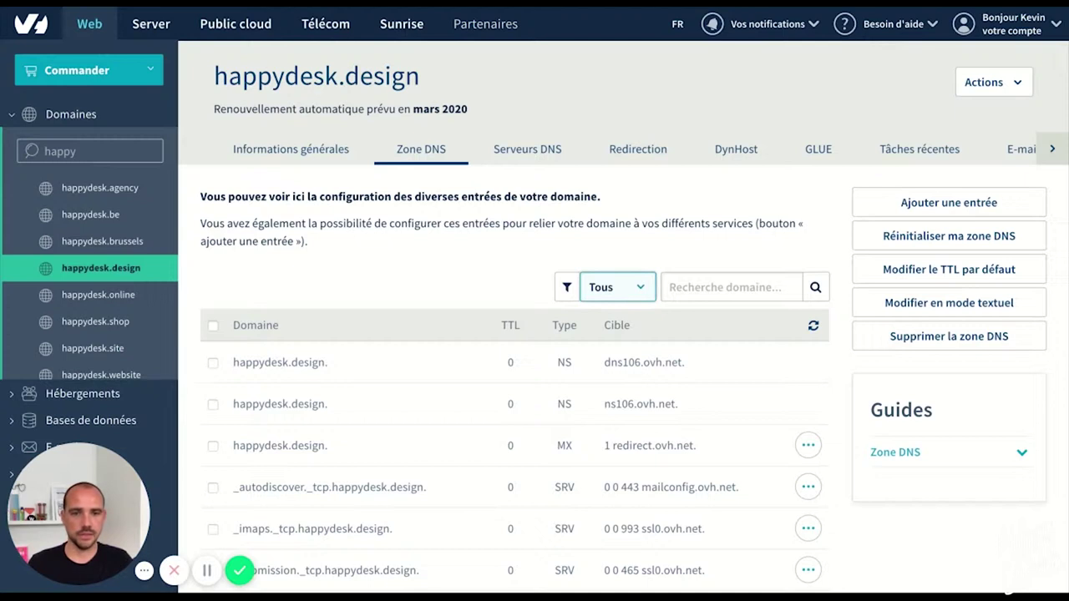
# Step: Add an A record to the happydesk.design DNS zone with an empty subdomain, default TTL and target 34.193.204.92
pyautogui.click(913, 203)
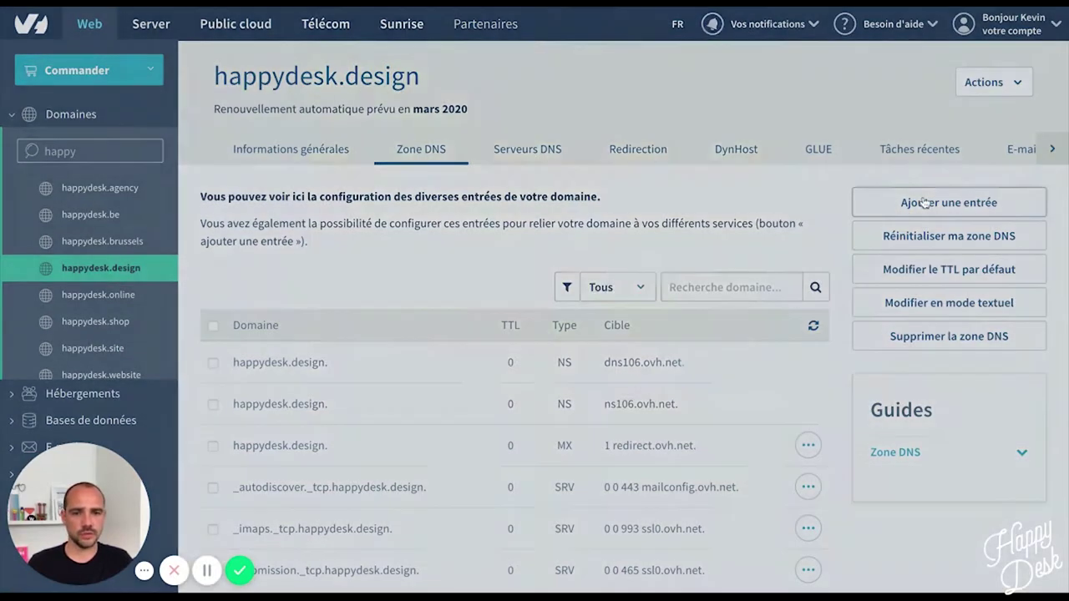
pyautogui.click(371, 173)
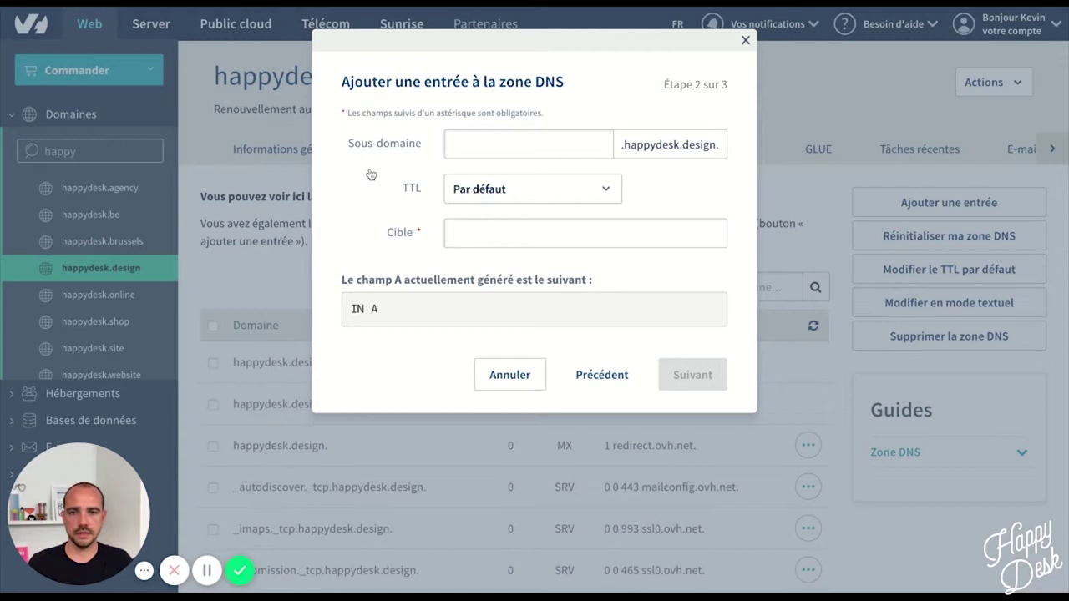
pyautogui.click(451, 232)
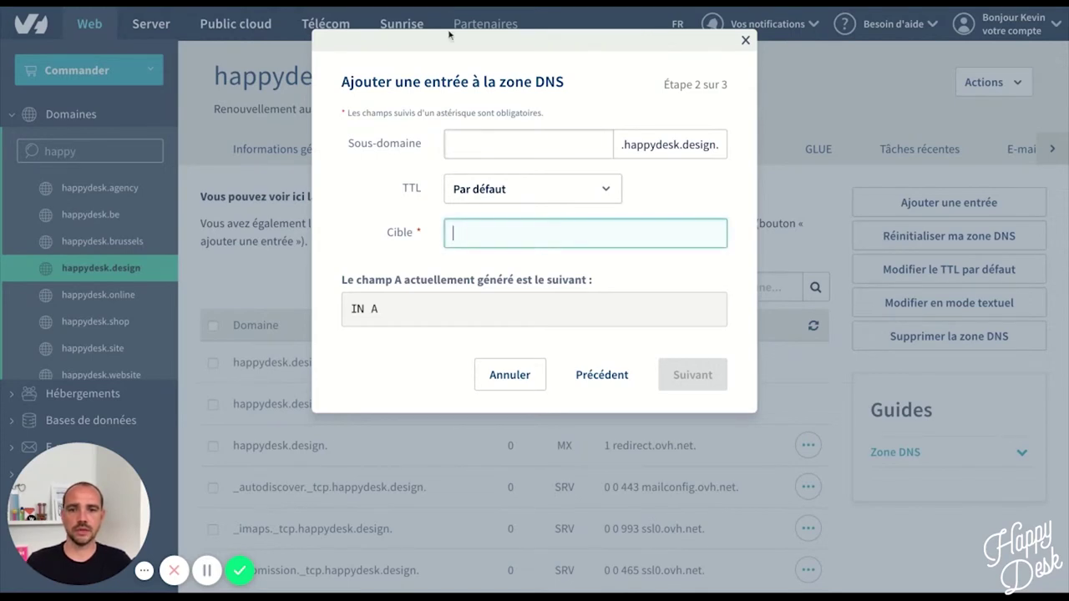
pyautogui.click(443, 10)
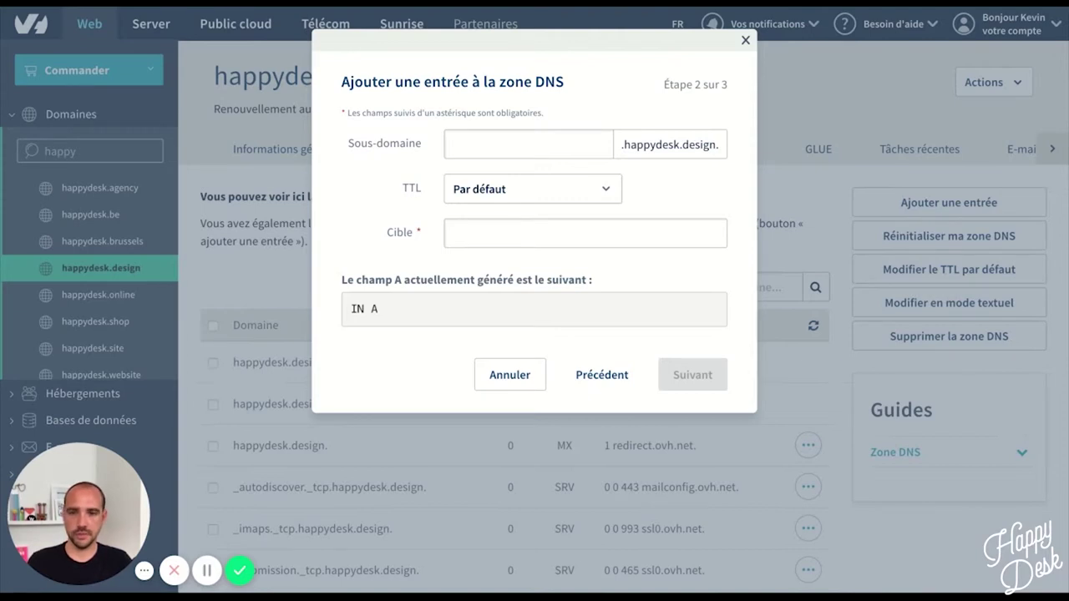
pyautogui.click(530, 232)
pyautogui.write('34.193.204.92')
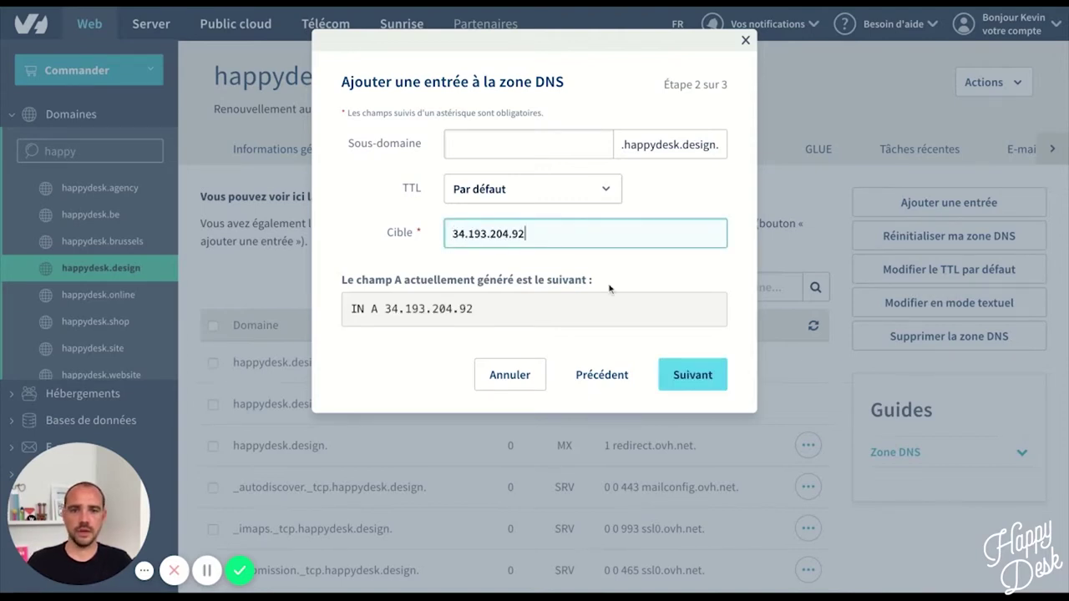
pyautogui.click(694, 376)
pyautogui.click(702, 334)
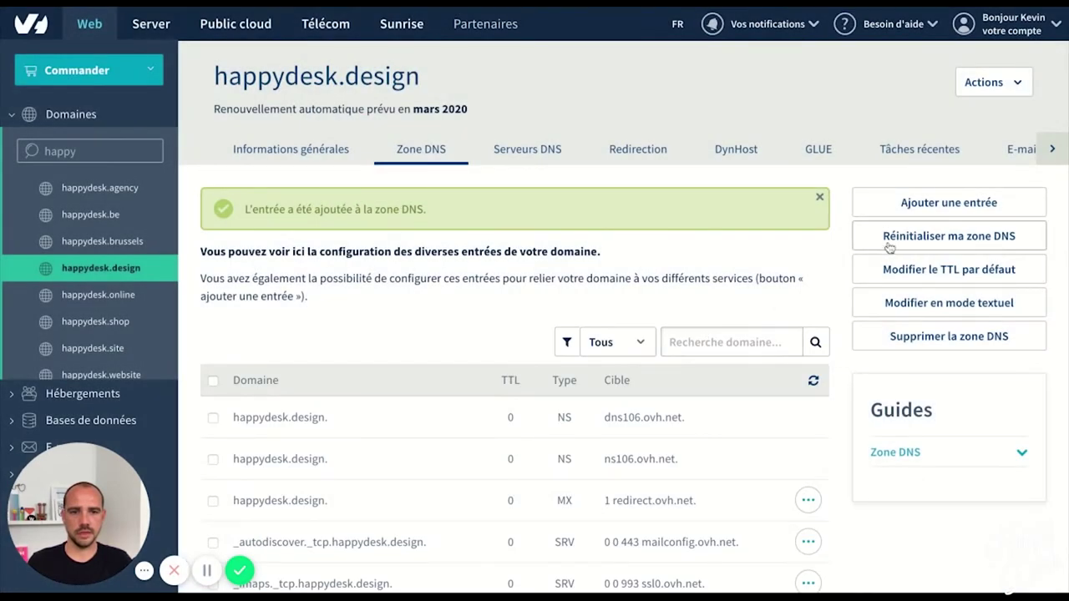
# Step: Add another A record with an empty subdomain and target 34.193.69.252, and filter the zone's entries to type A
pyautogui.click(863, 201)
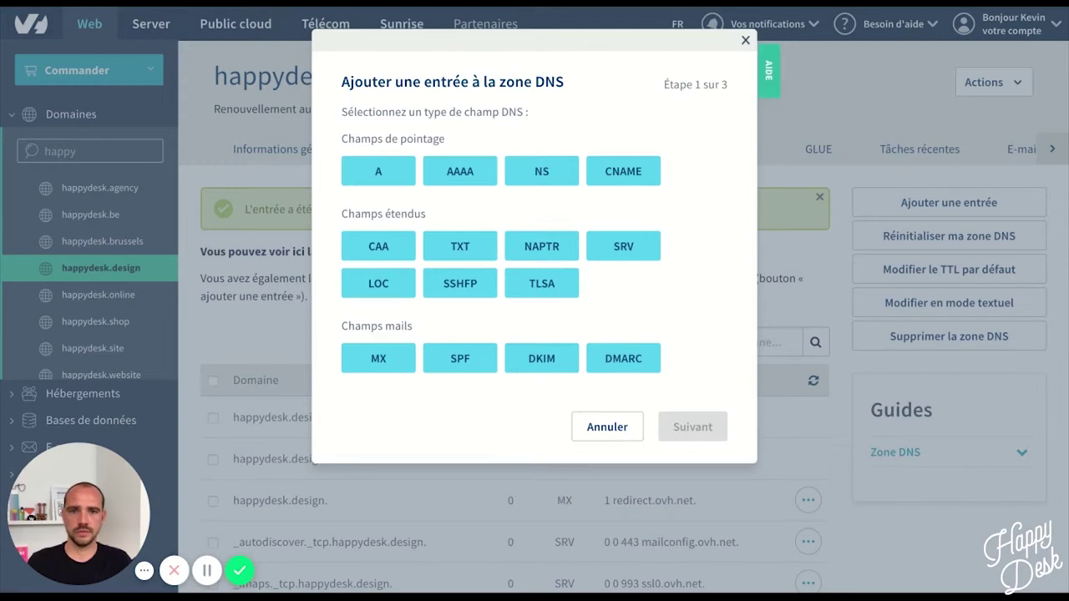
pyautogui.click(411, 167)
pyautogui.click(483, 232)
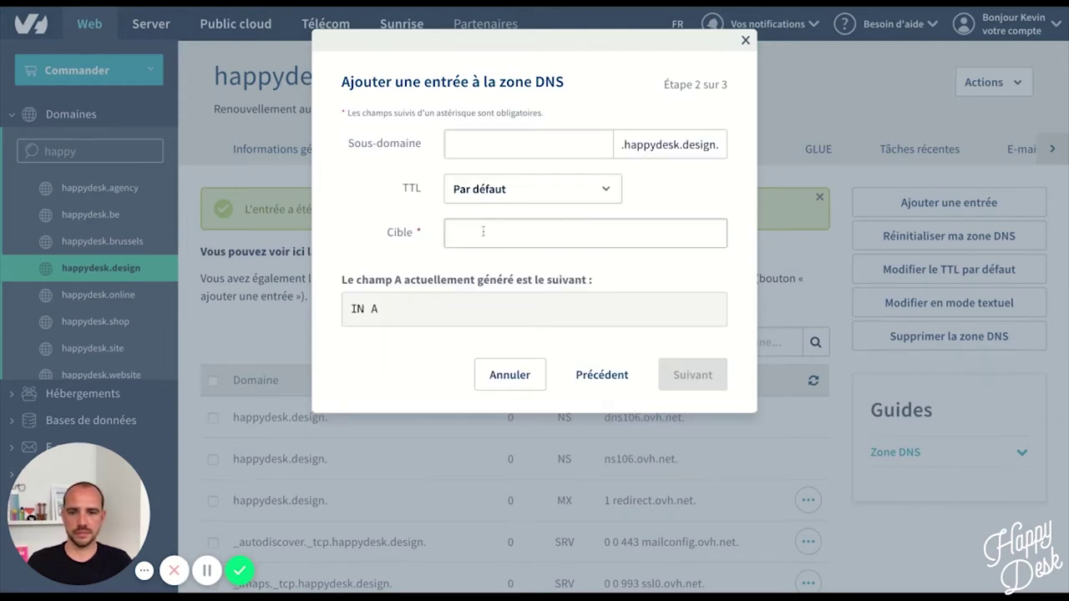
pyautogui.write('34.193.69.252')
pyautogui.click(692, 374)
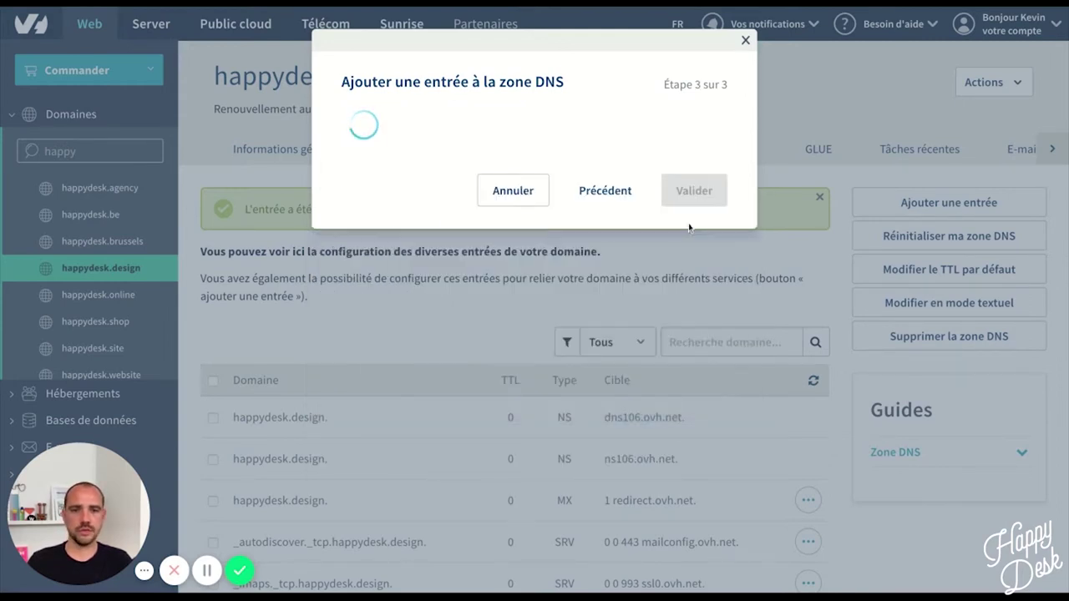
pyautogui.click(704, 335)
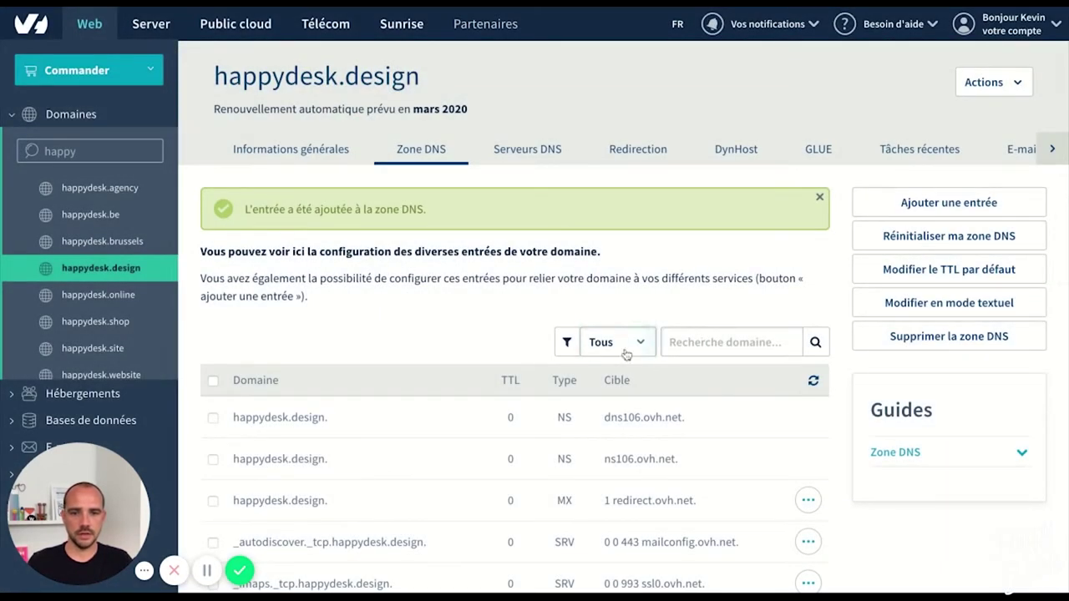
pyautogui.click(611, 361)
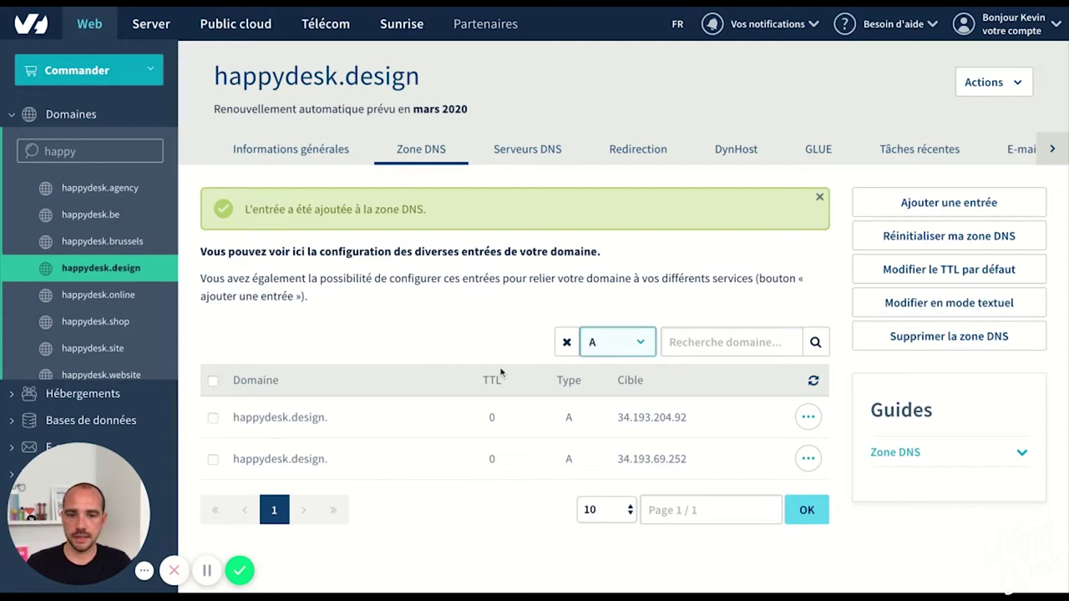
pyautogui.click(214, 419)
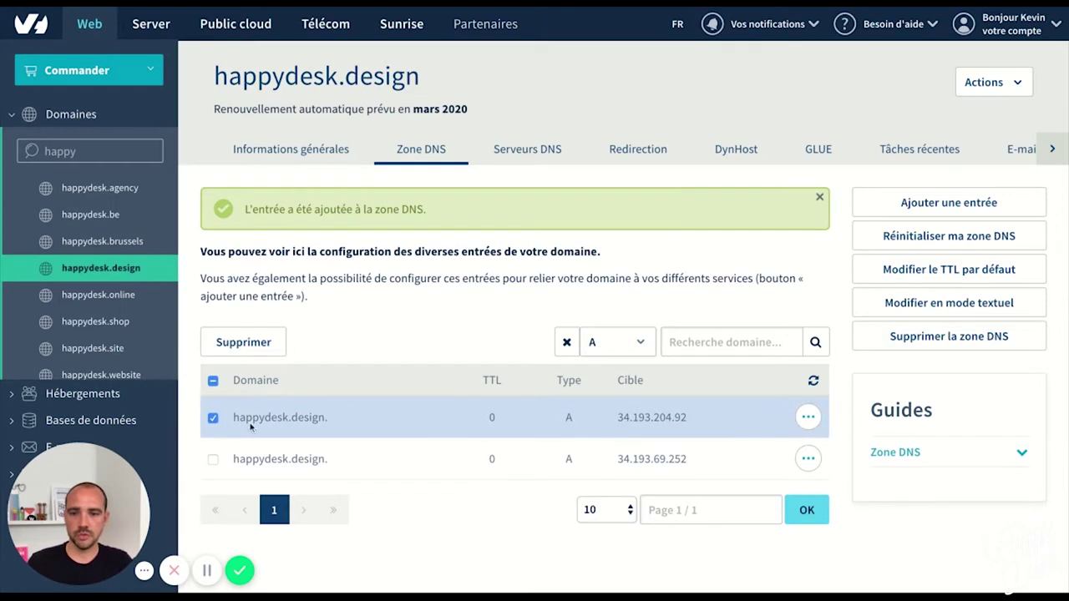
pyautogui.click(807, 417)
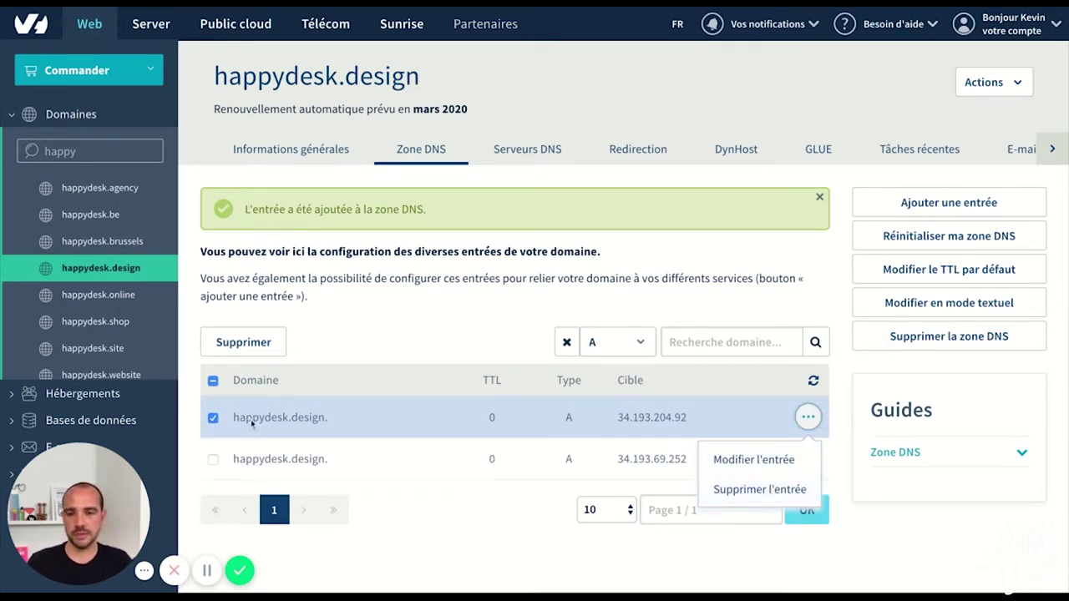
pyautogui.click(214, 419)
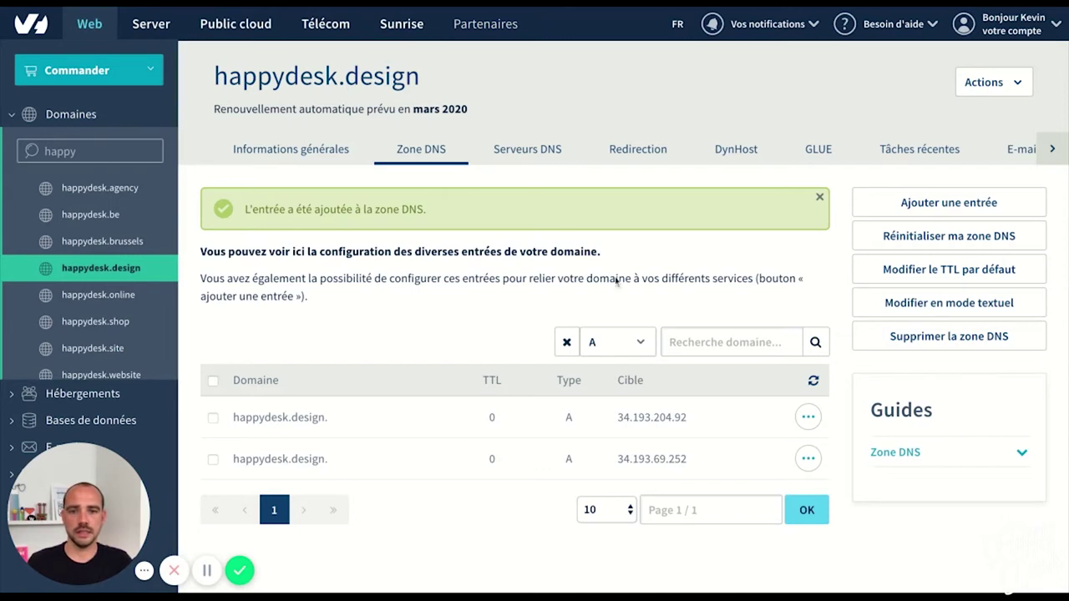
# Step: Try to add a CNAME record with an empty subdomain, default TTL and target proxy-ssl.webflow.com to the happydesk.design zone
pyautogui.click(946, 205)
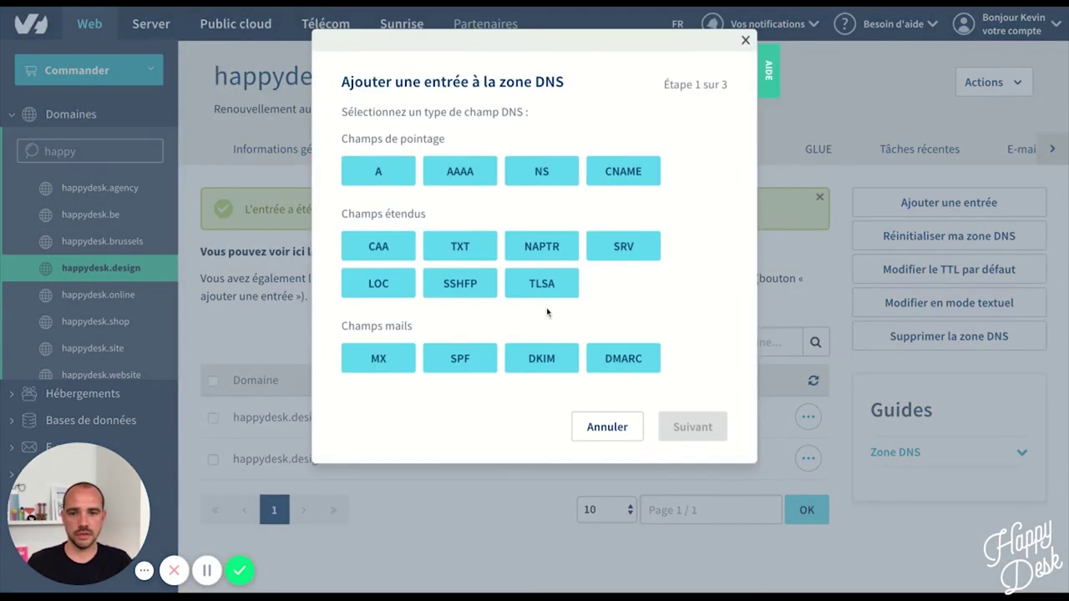
pyautogui.click(626, 171)
pyautogui.click(513, 229)
pyautogui.write('proxy-ssl.webflow.com')
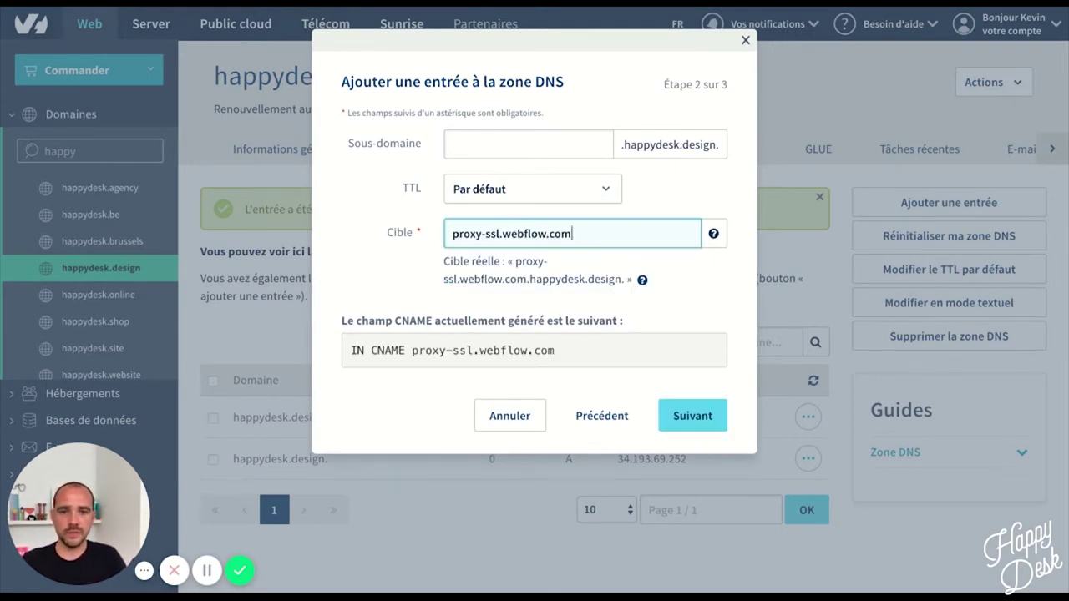
pyautogui.write('.')
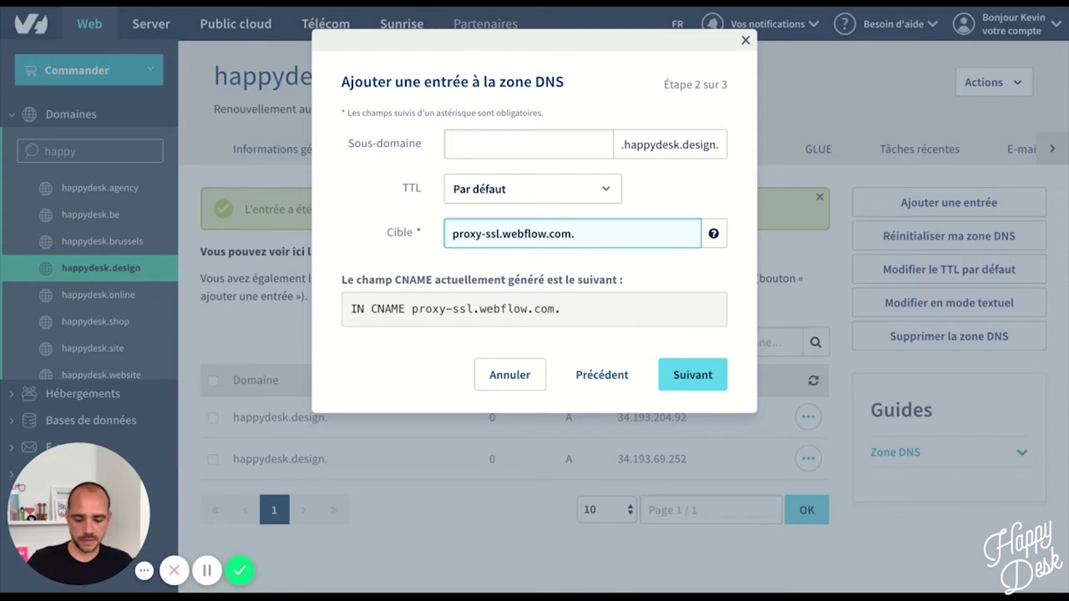
pyautogui.press('BackSpace')
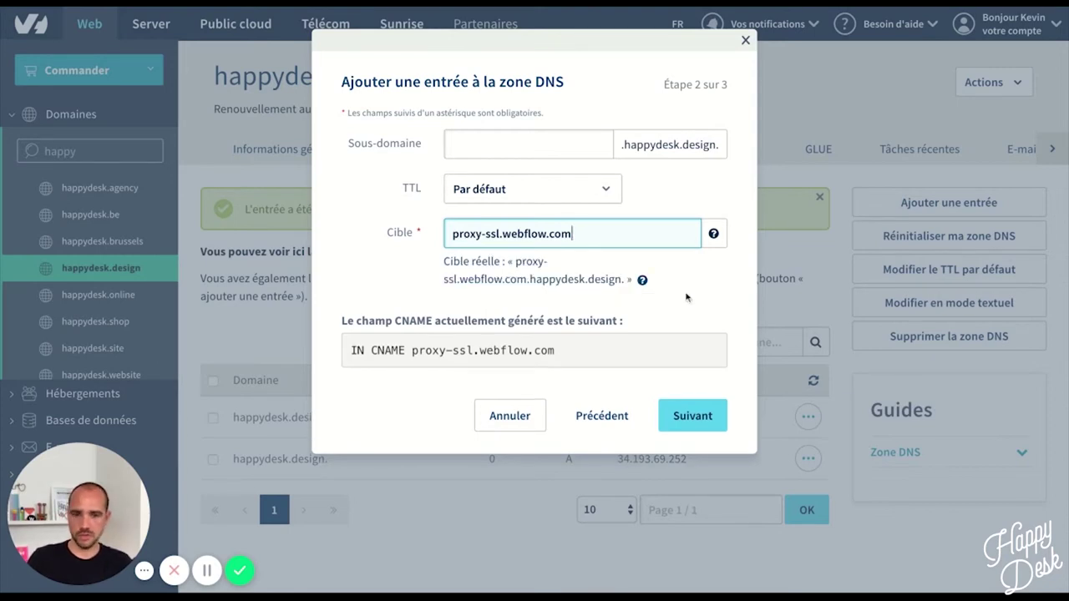
pyautogui.click(697, 413)
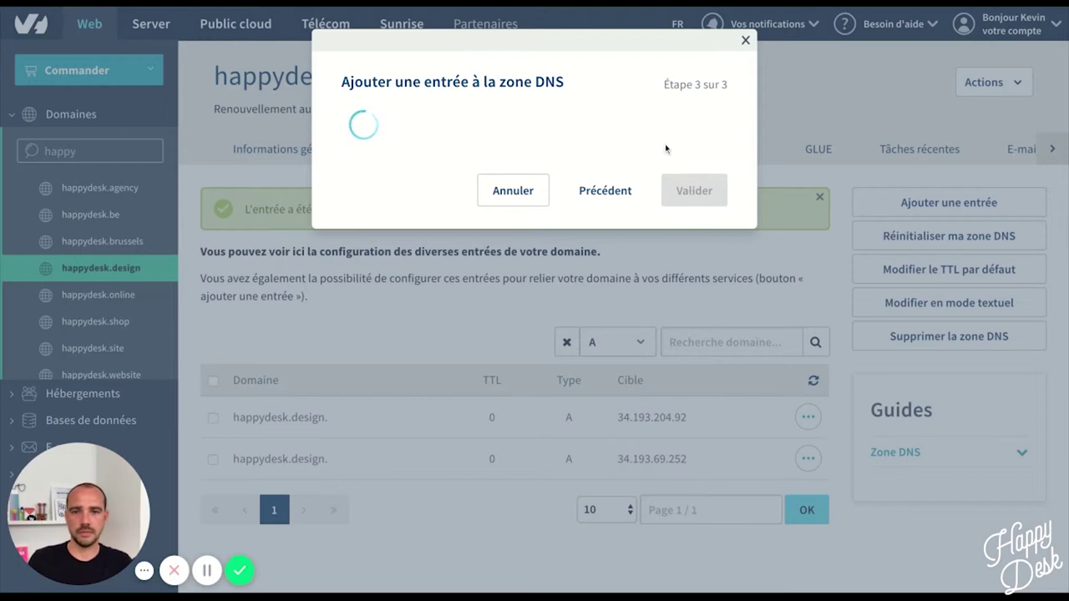
pyautogui.scroll(-3, 660, 151)
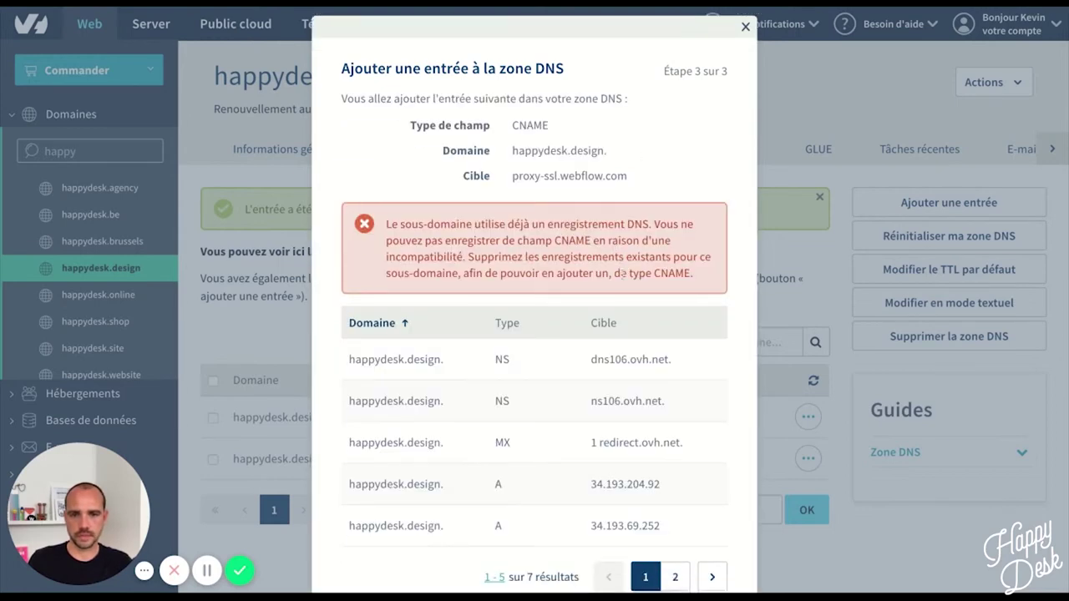
pyautogui.click(591, 533)
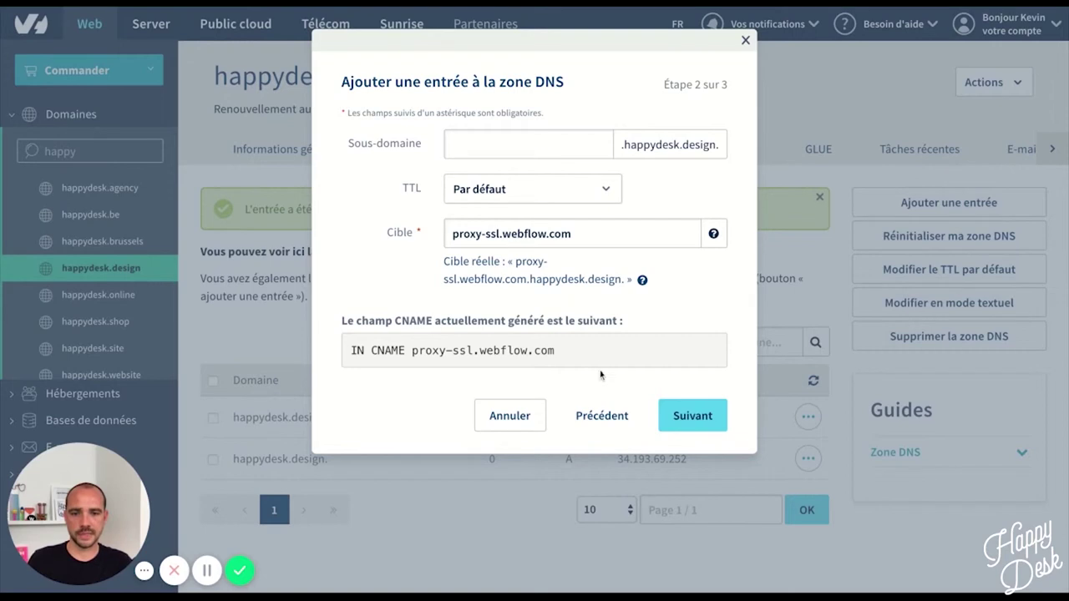
# Step: Try the CNAME entry again with subdomain www and target proxy-ssl.webflow.com. including the trailing dot, and close the entry dialog
pyautogui.click(603, 237)
pyautogui.write('.')
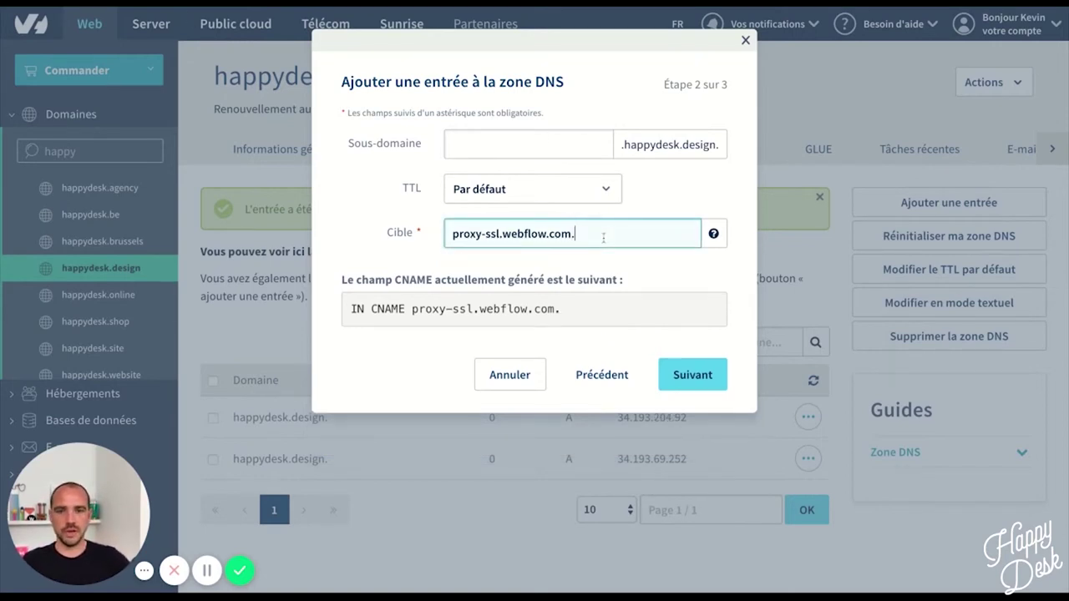
pyautogui.click(571, 150)
pyautogui.write('www')
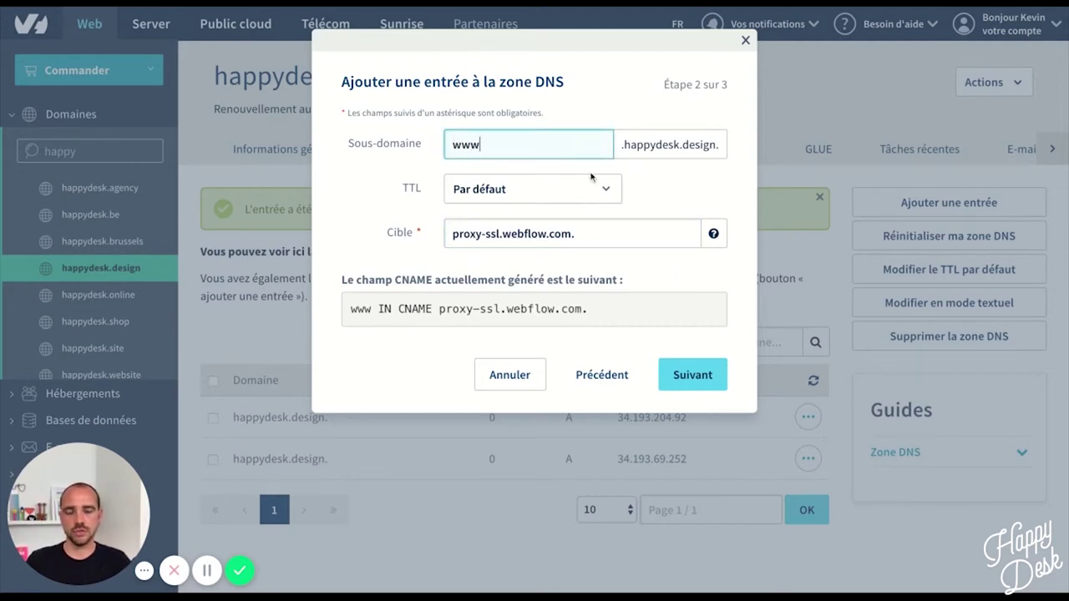
pyautogui.click(704, 383)
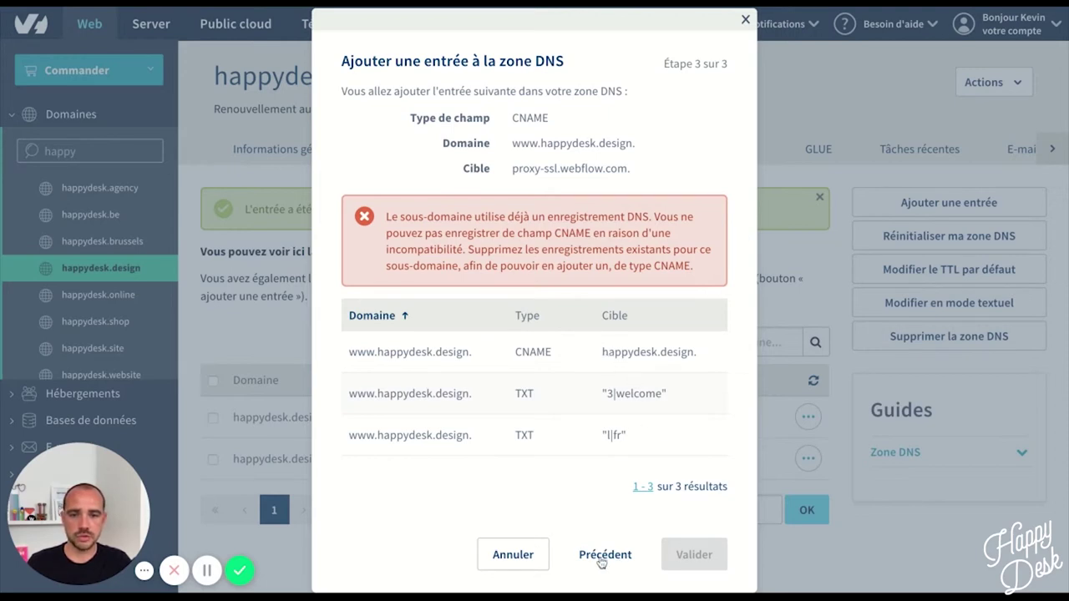
pyautogui.click(745, 19)
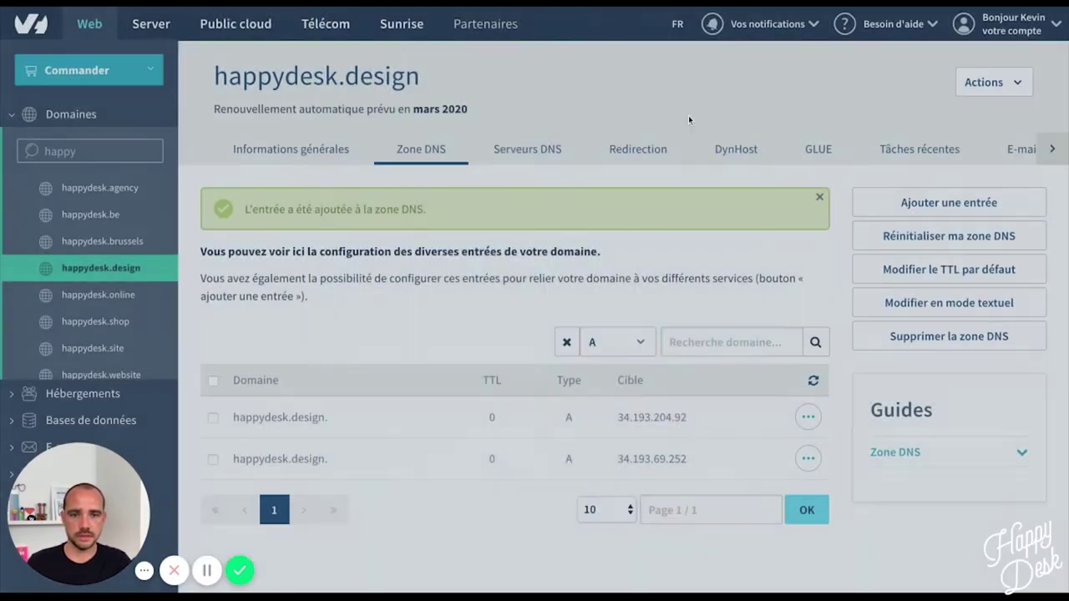
pyautogui.click(637, 341)
pyautogui.click(563, 396)
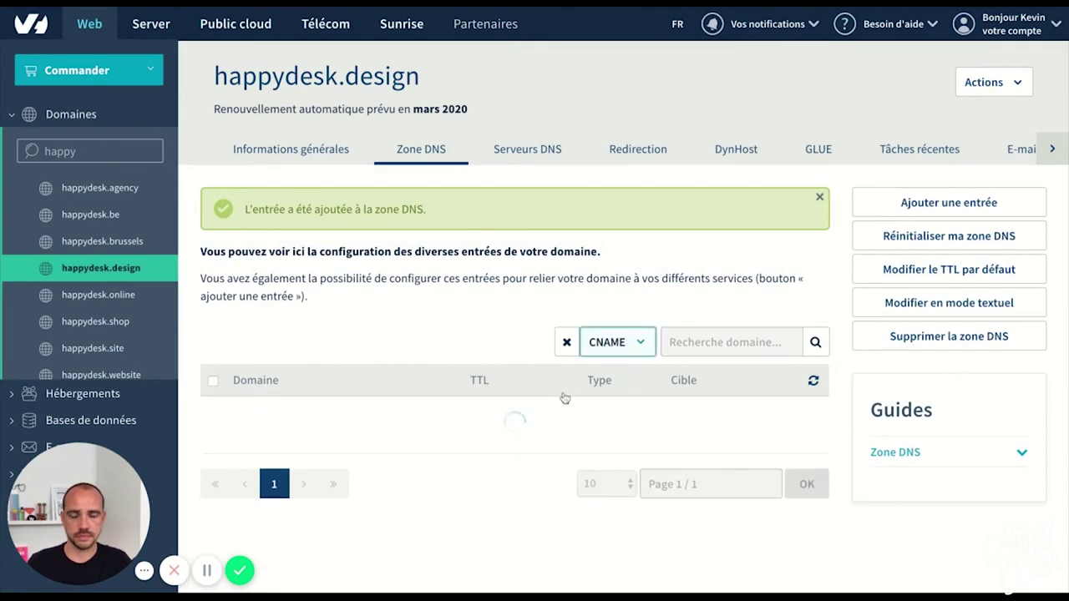
pyautogui.scroll(-2, 298, 303)
pyautogui.scroll(-1, 380, 353)
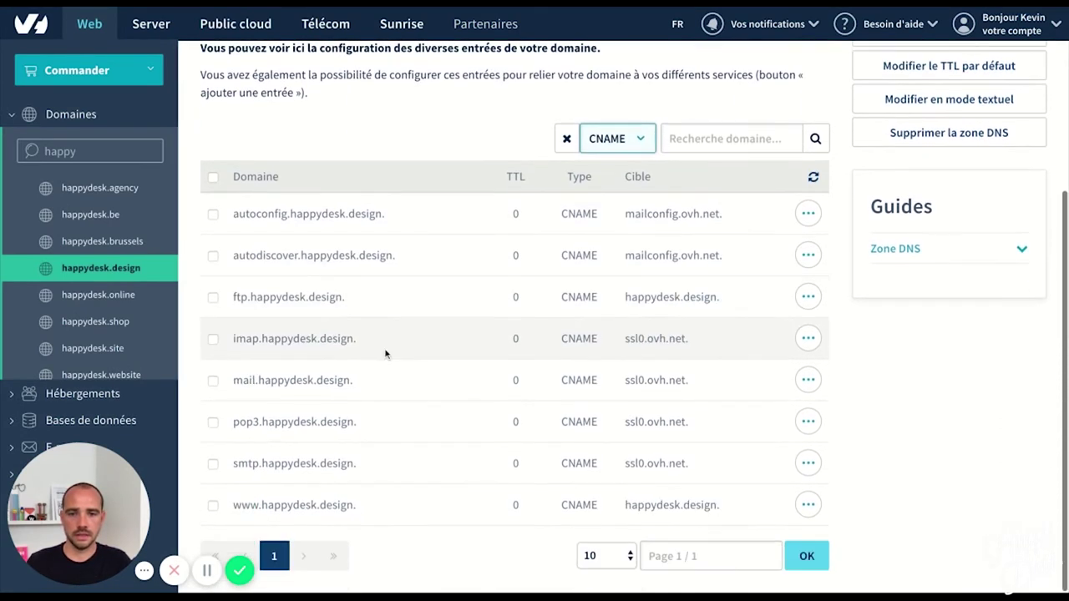
pyautogui.click(213, 505)
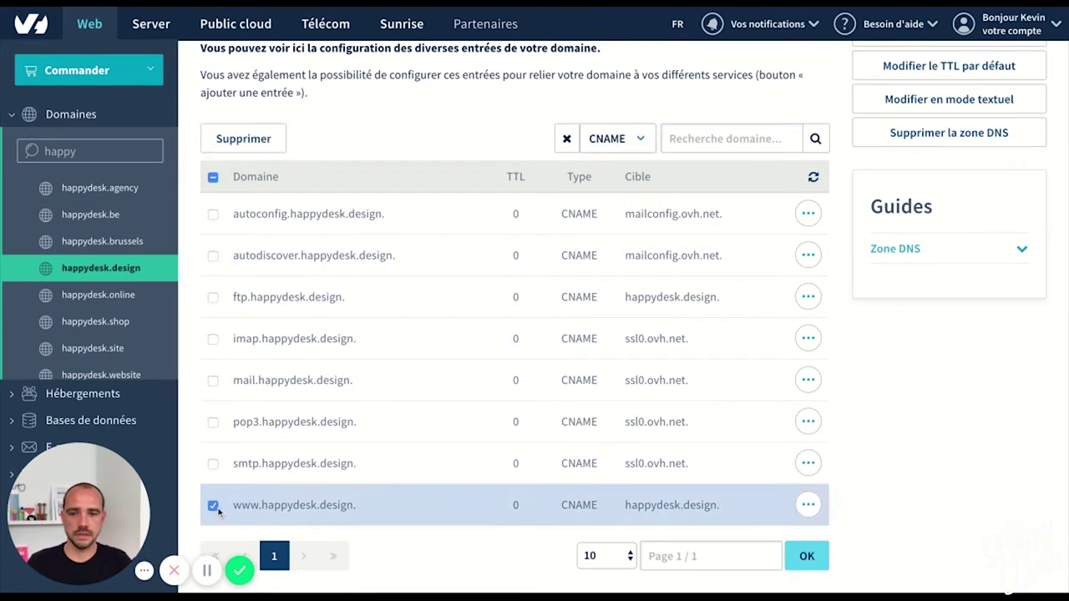
pyautogui.click(260, 142)
pyautogui.click(678, 187)
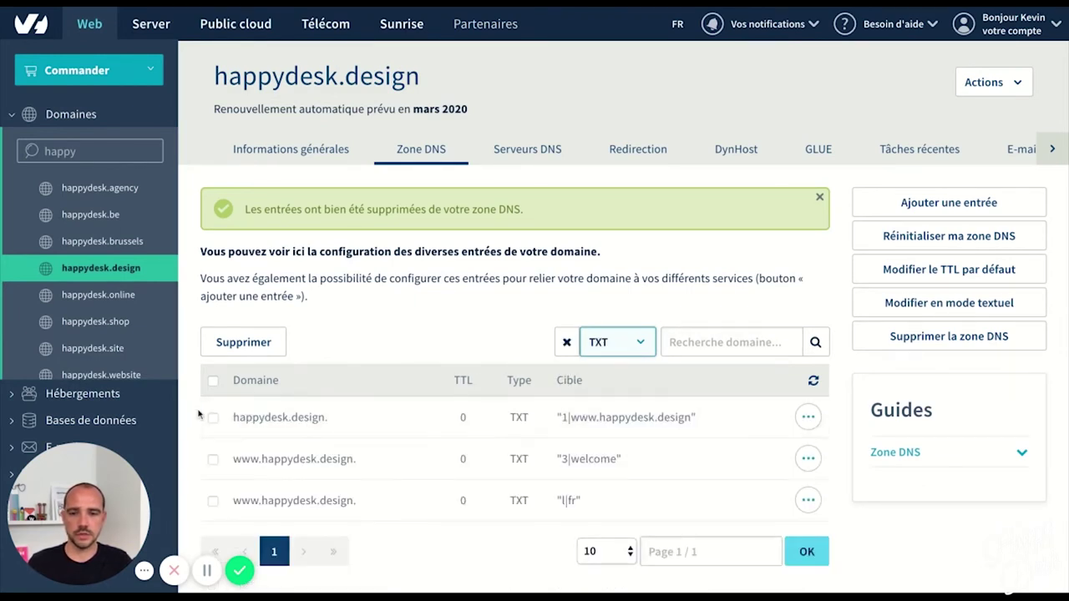
pyautogui.click(213, 382)
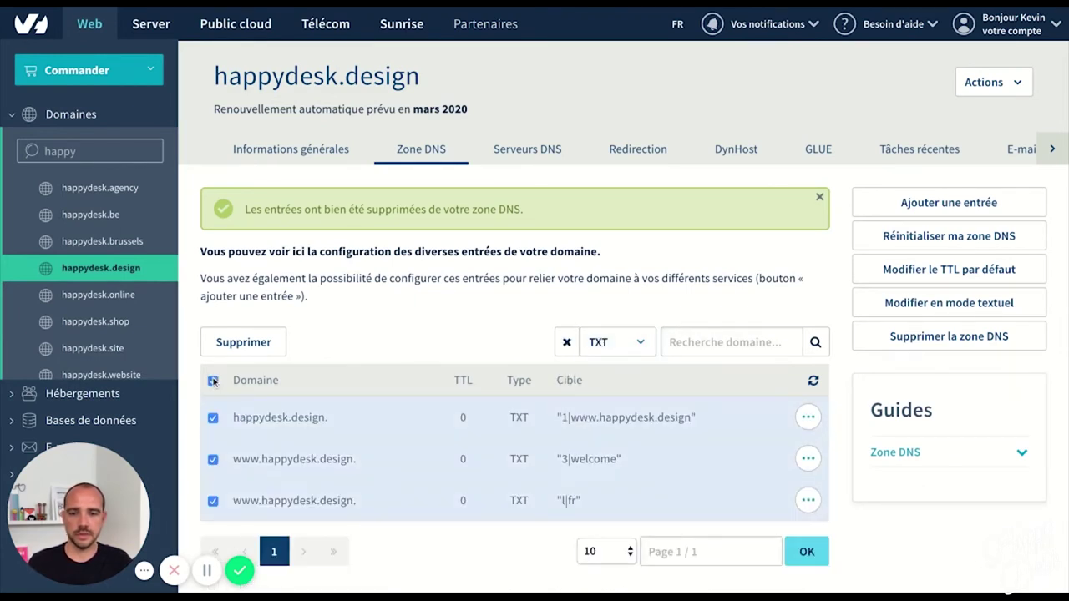
pyautogui.click(278, 344)
pyautogui.click(696, 170)
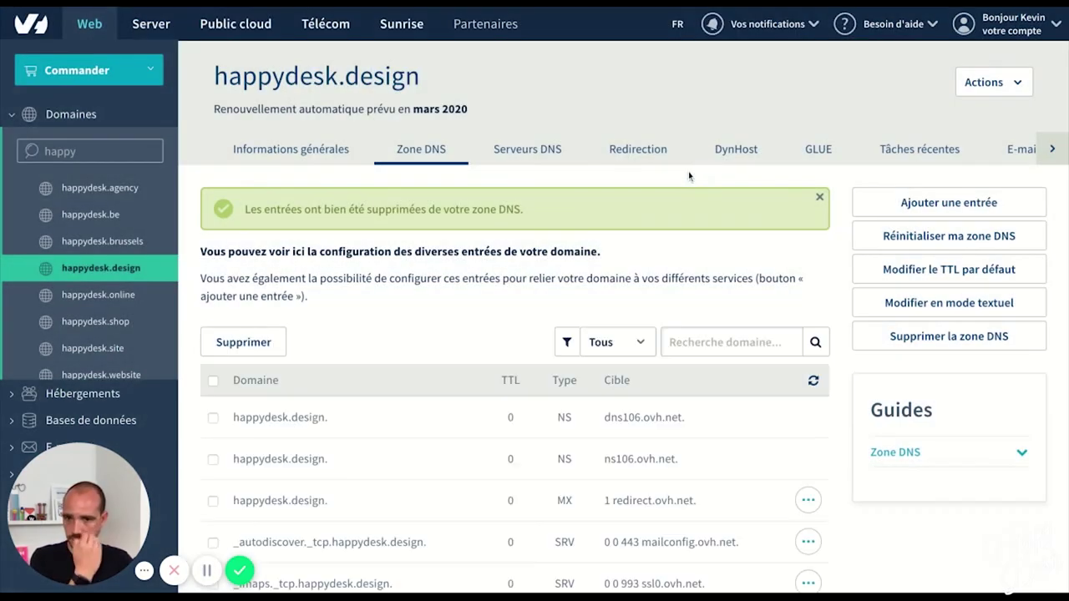
# Step: Add a CNAME record with subdomain www, default TTL and target proxy-ssl.webflow.com. with the trailing dot
pyautogui.click(952, 203)
pyautogui.click(632, 170)
pyautogui.click(499, 243)
pyautogui.write('proxy-ssl.webflow.com')
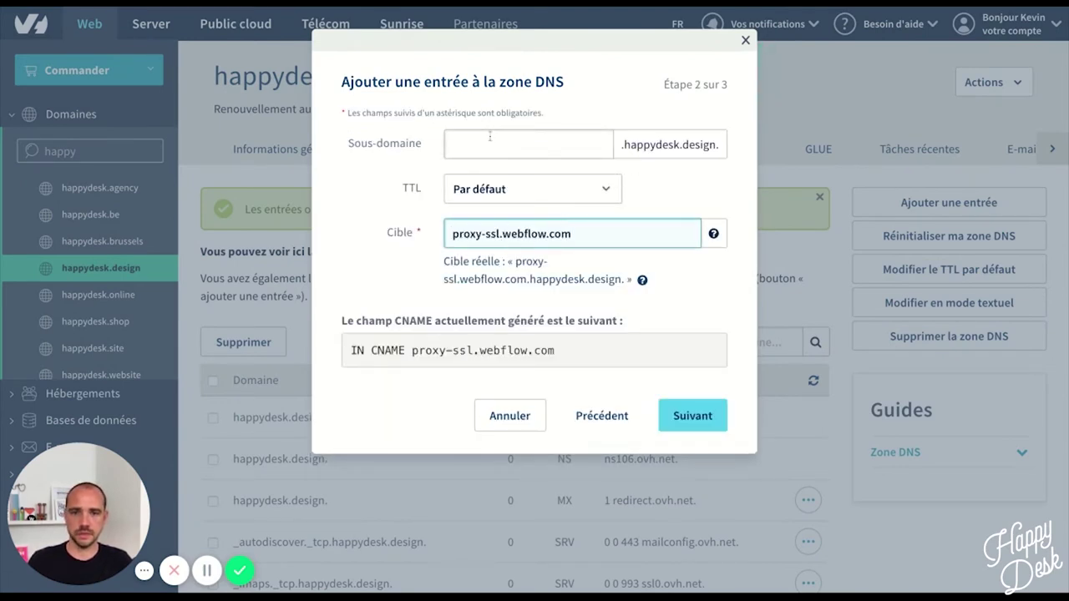
pyautogui.write('.')
pyautogui.click(531, 147)
pyautogui.write('www')
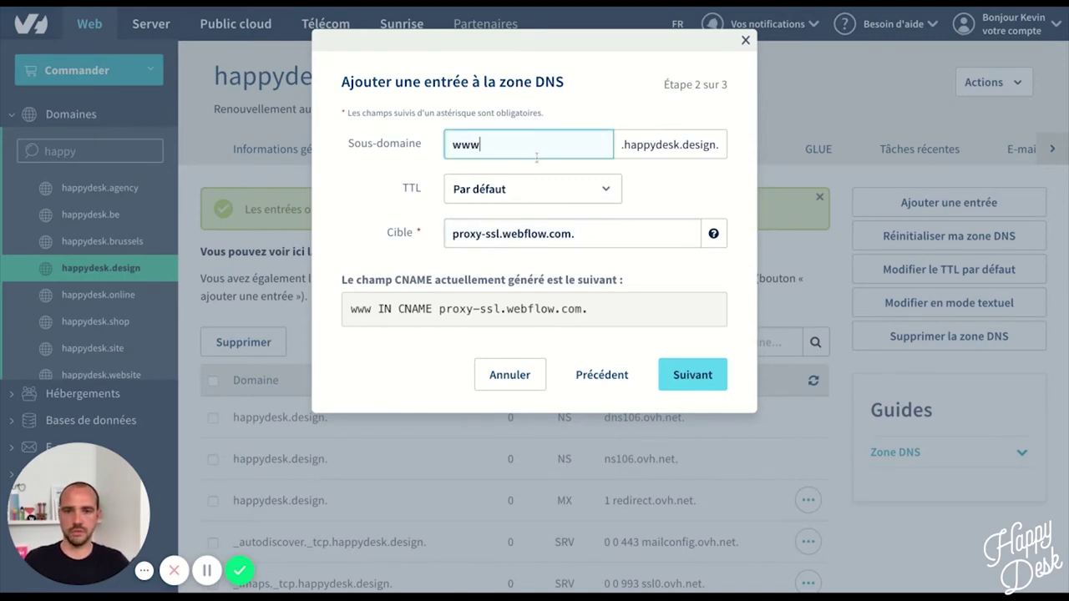
pyautogui.click(696, 378)
pyautogui.click(696, 325)
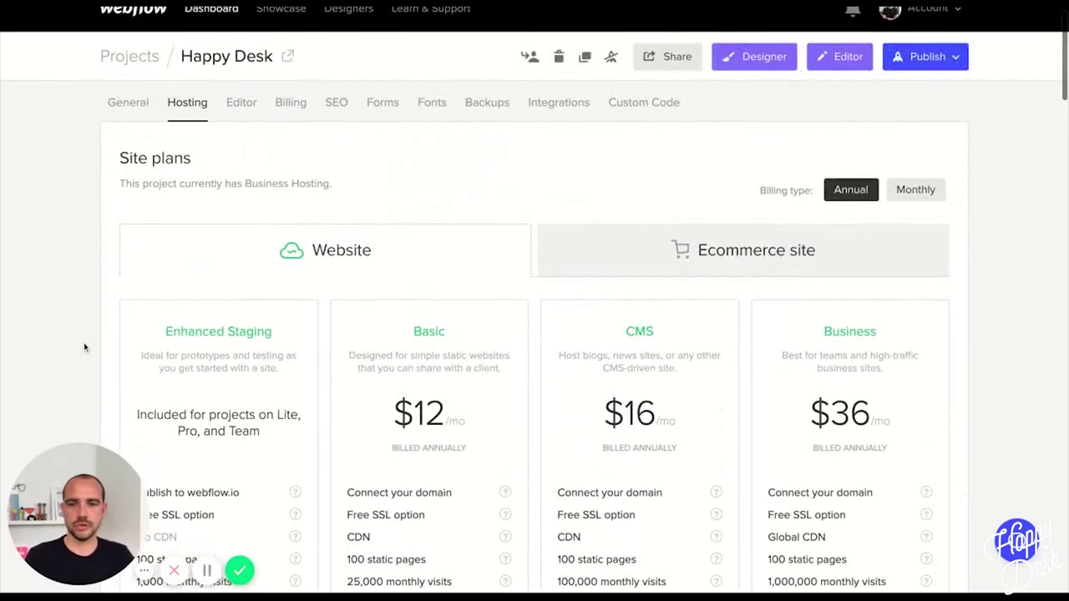
pyautogui.scroll(-7, 83, 348)
pyautogui.scroll(-5, 83, 347)
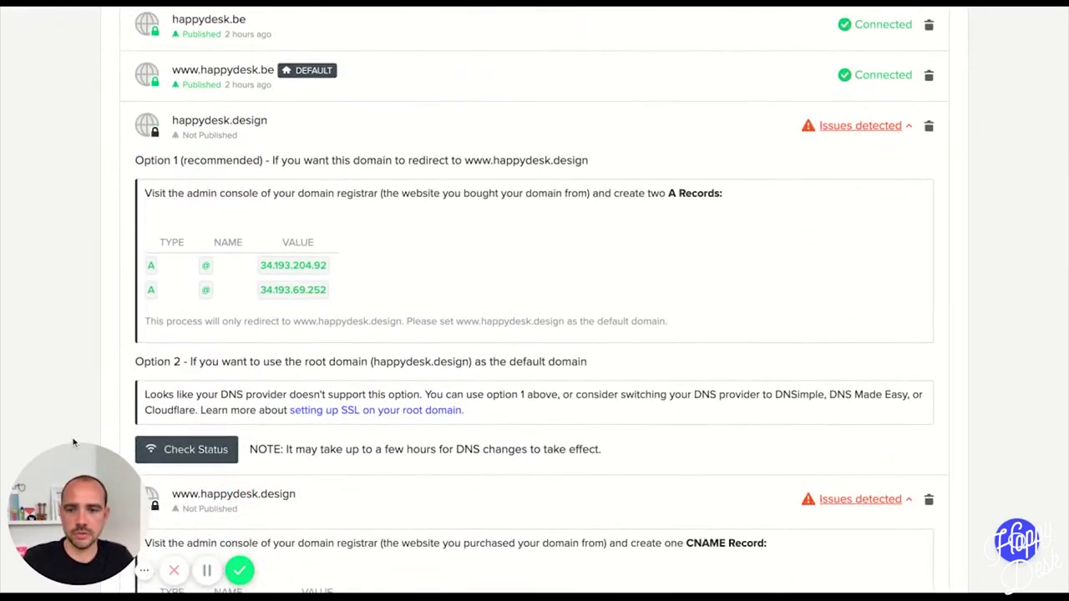
pyautogui.scroll(-1, 83, 384)
pyautogui.scroll(-1, 83, 339)
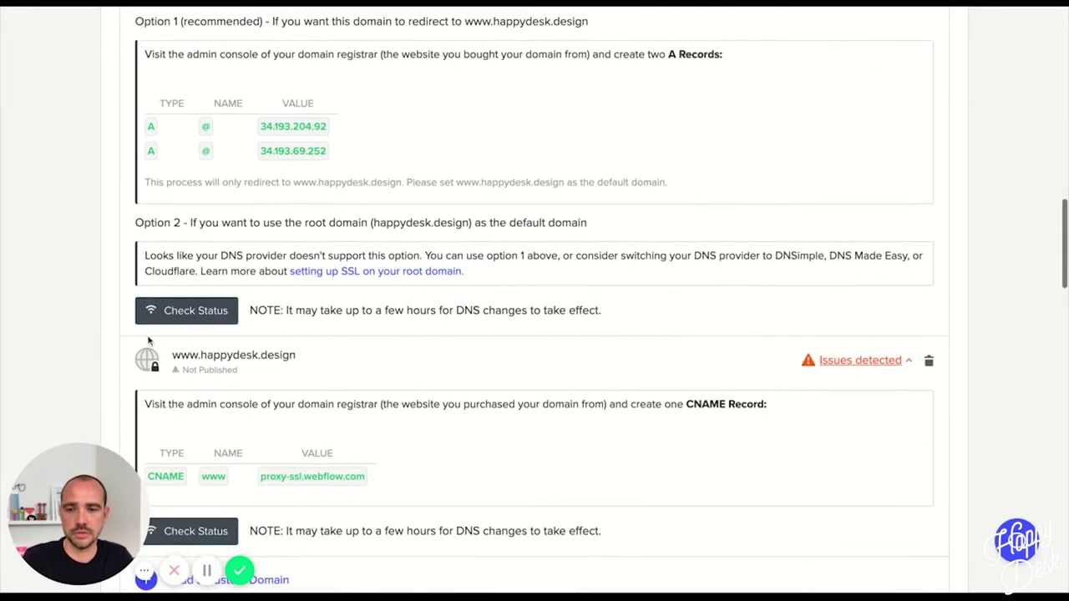
pyautogui.scroll(2, 146, 346)
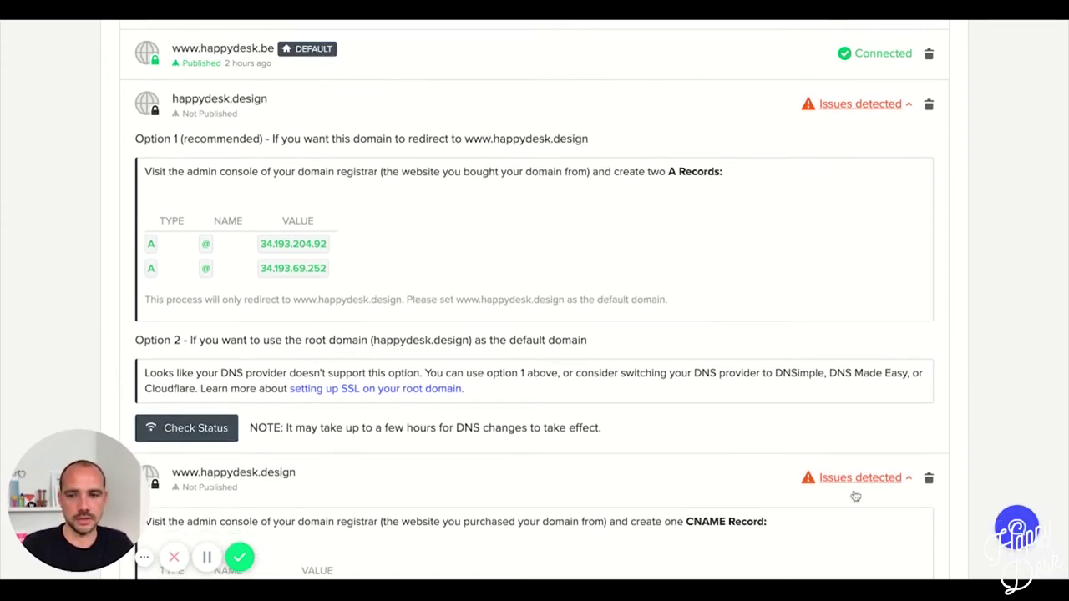
pyautogui.click(190, 429)
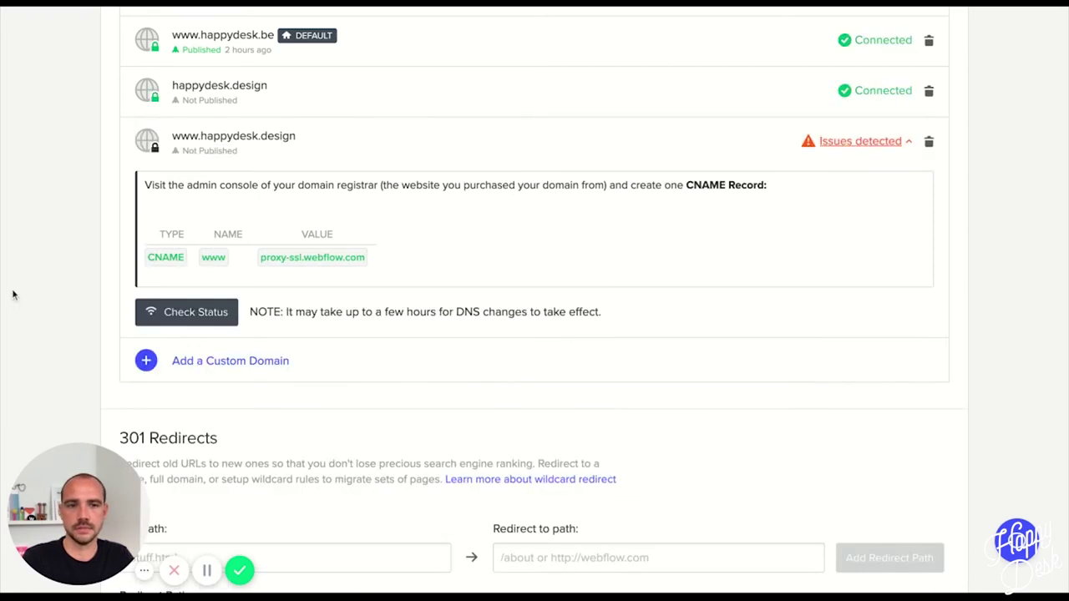
pyautogui.click(167, 313)
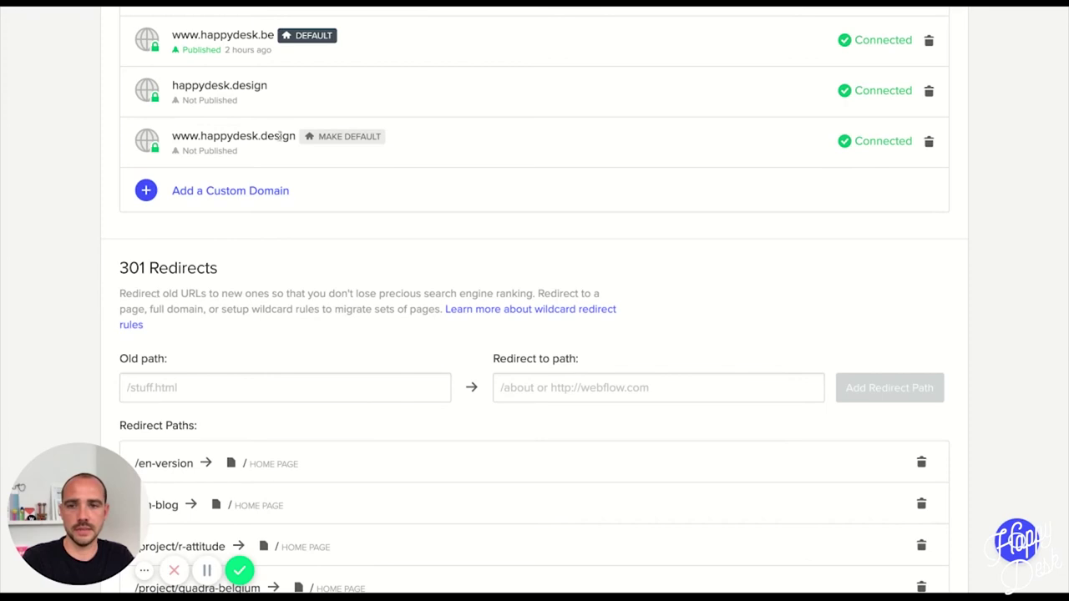
pyautogui.scroll(6, 690, 248)
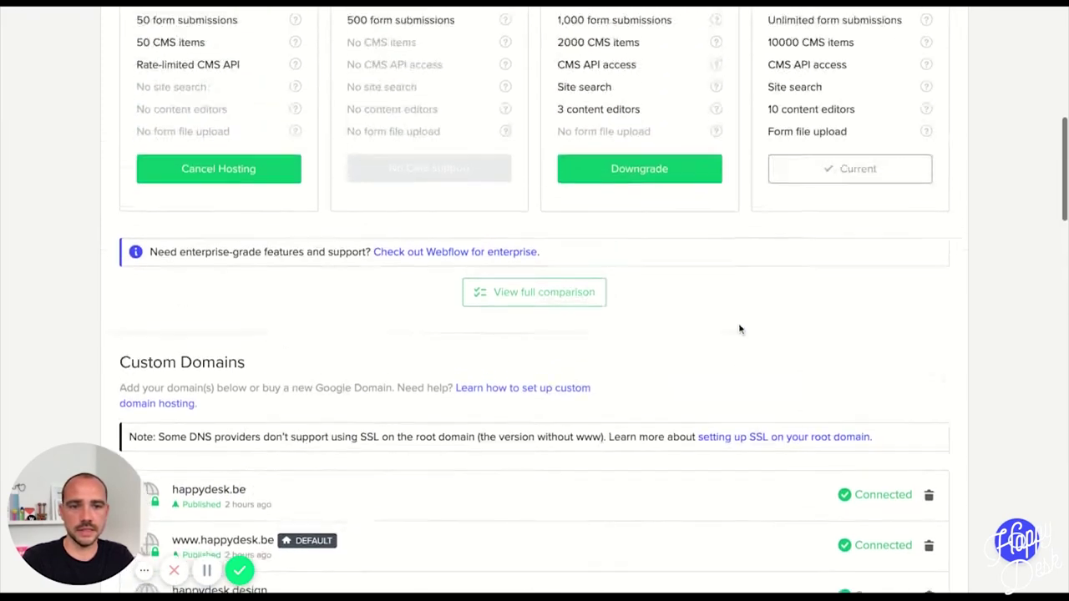
pyautogui.scroll(8, 739, 329)
pyautogui.click(910, 83)
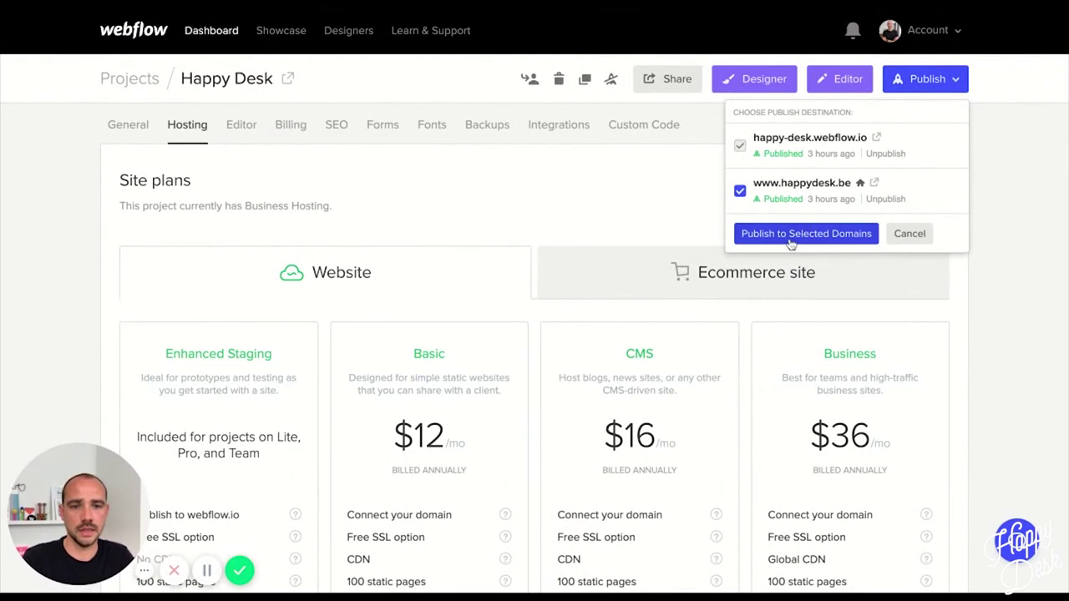
pyautogui.click(791, 236)
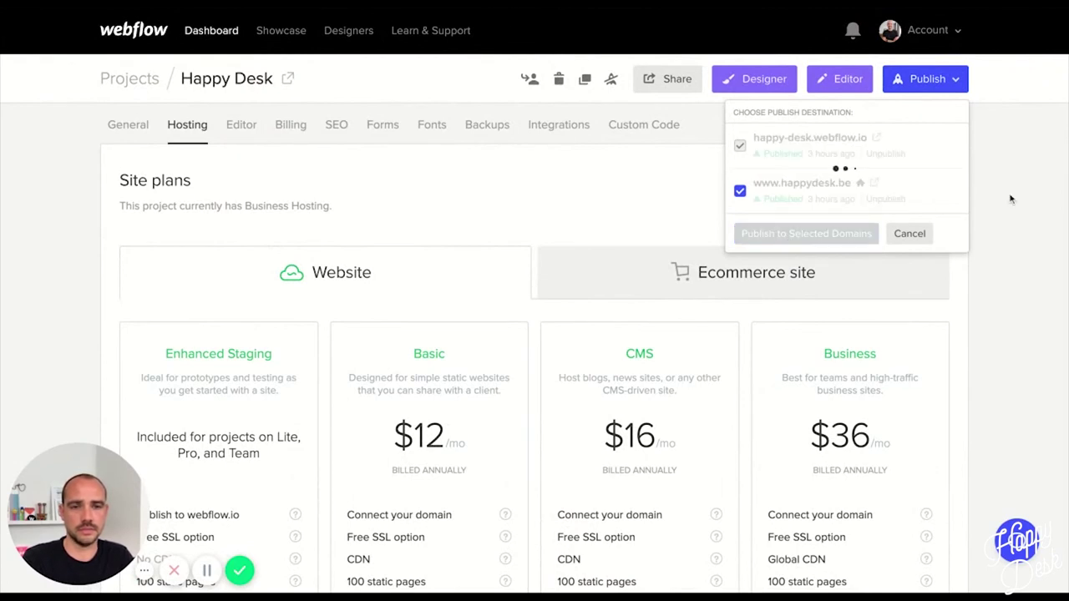
pyautogui.scroll(-1, 1010, 198)
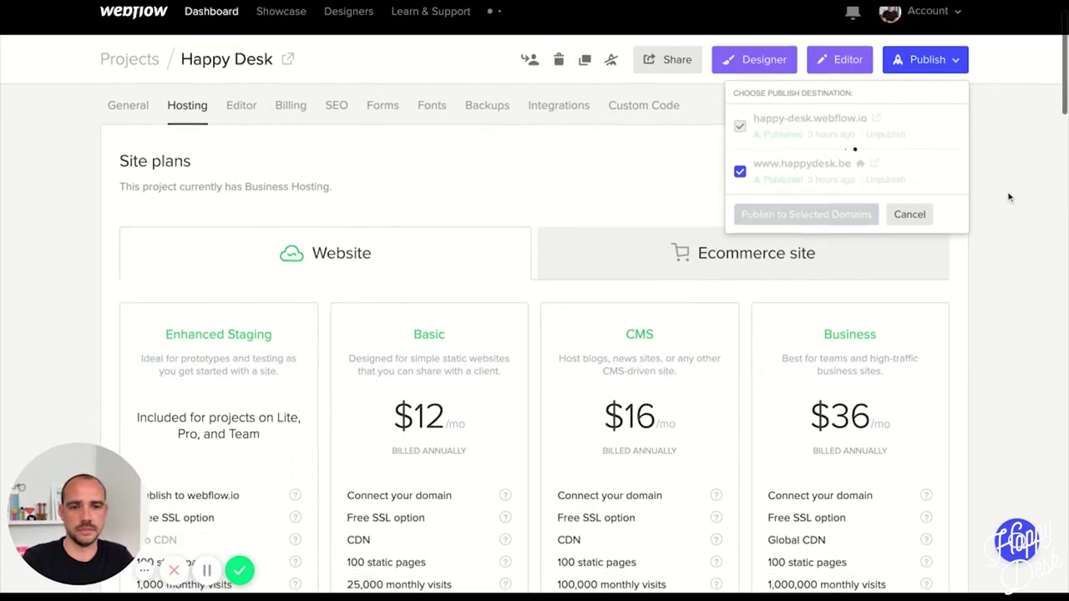
pyautogui.scroll(-10, 1009, 198)
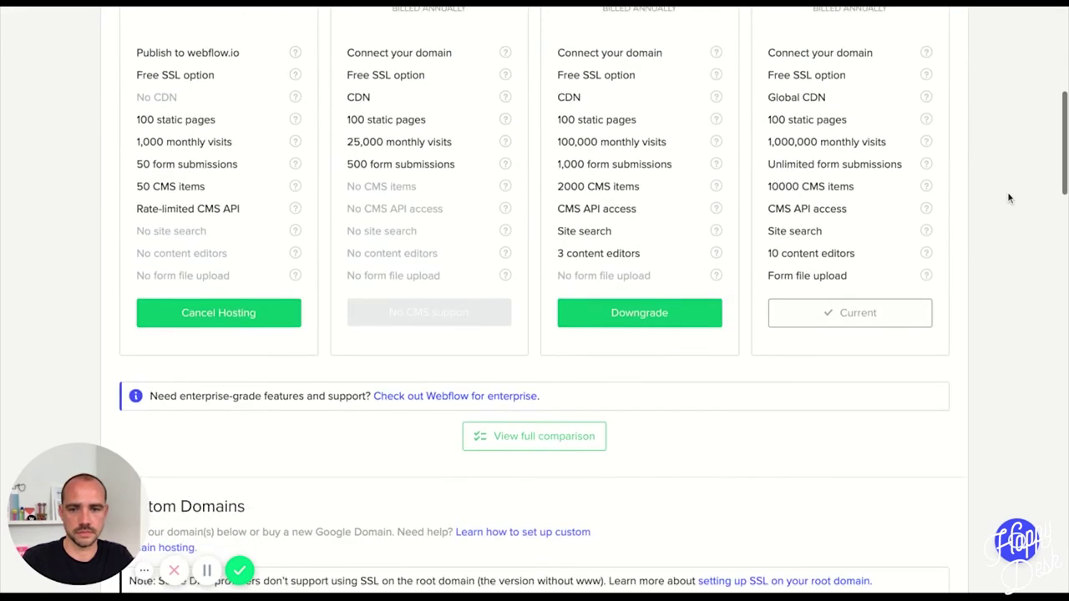
pyautogui.scroll(-1, 1008, 198)
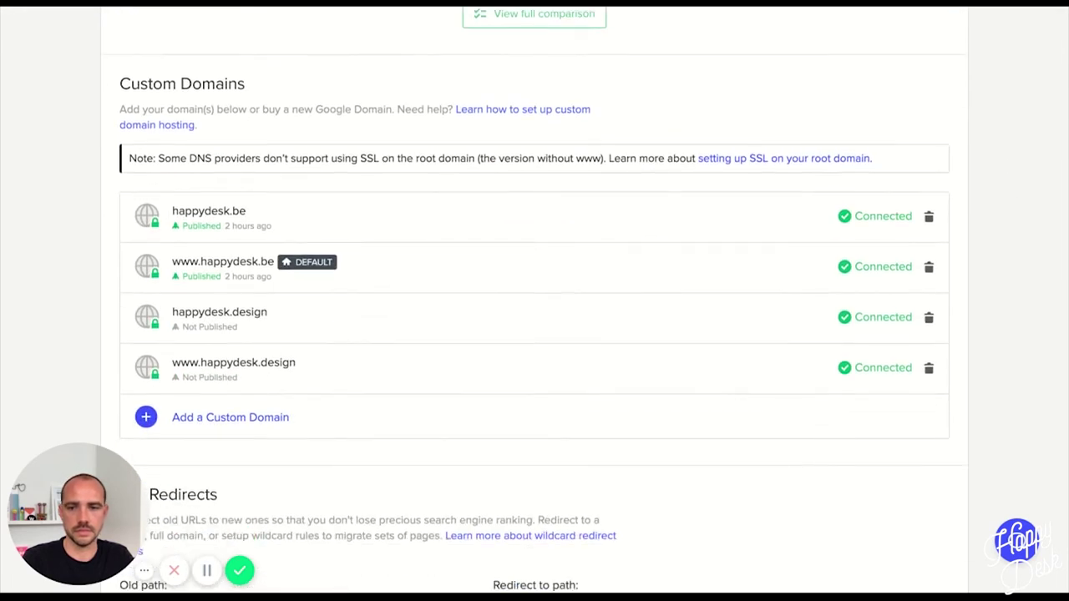
pyautogui.scroll(12, 1009, 197)
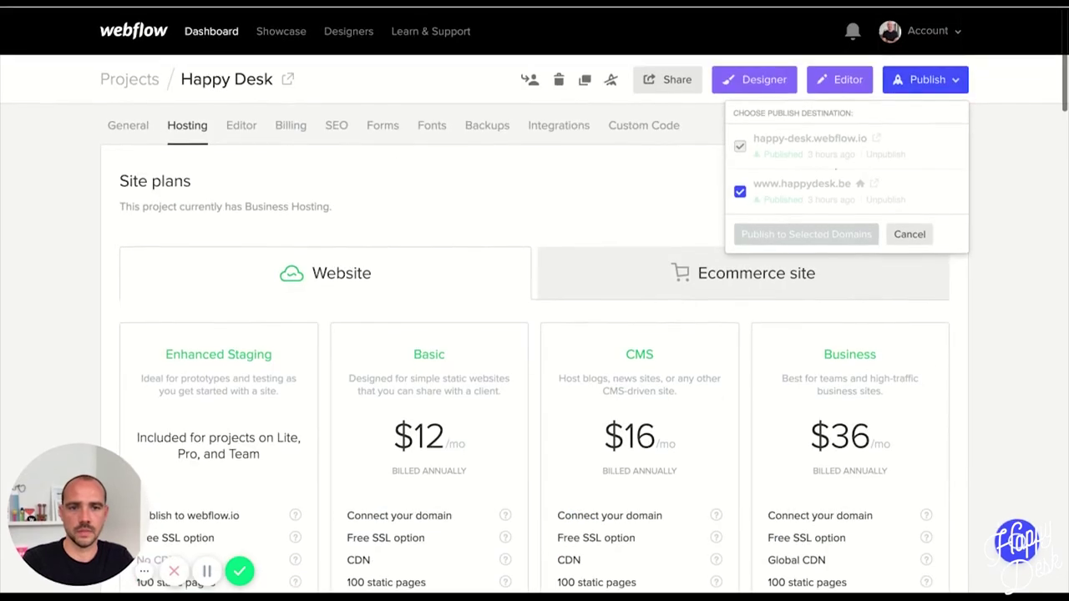